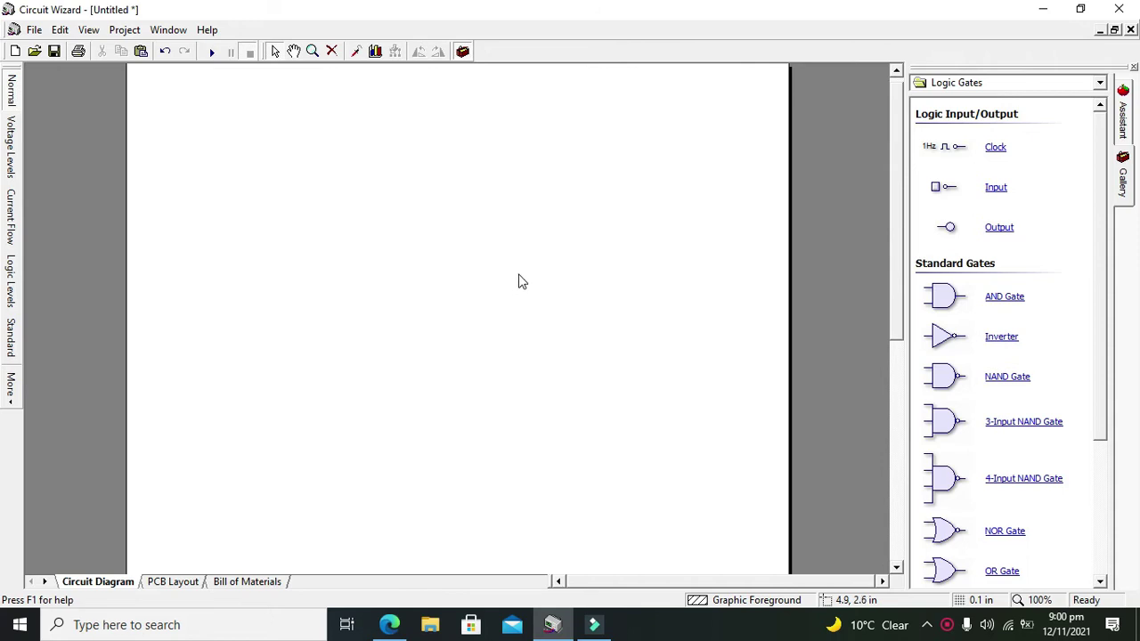
Step: Switch the parts gallery to 7400 Series and drag out the 74165 shift register
left_click(981, 83)
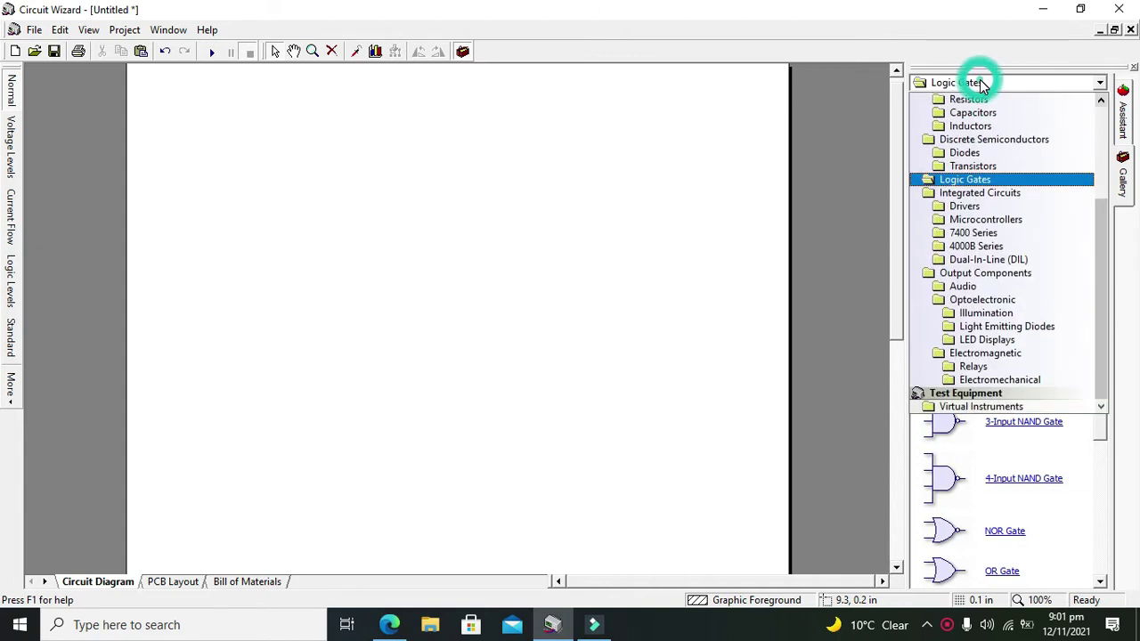
left_click(1102, 143)
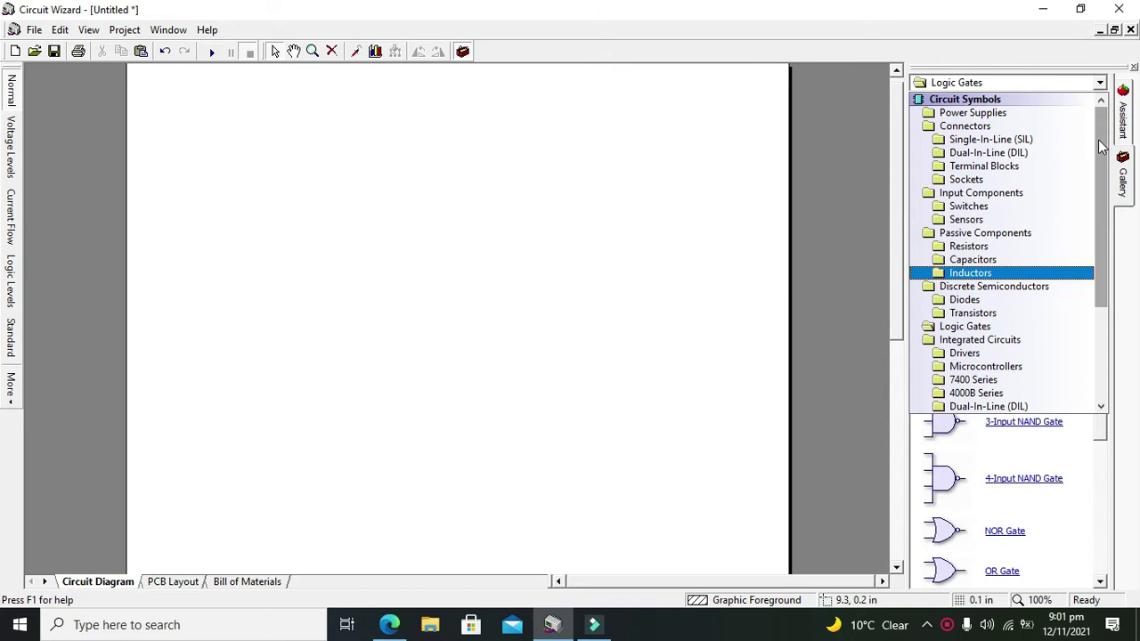
left_click_drag(1103, 143, 1094, 268)
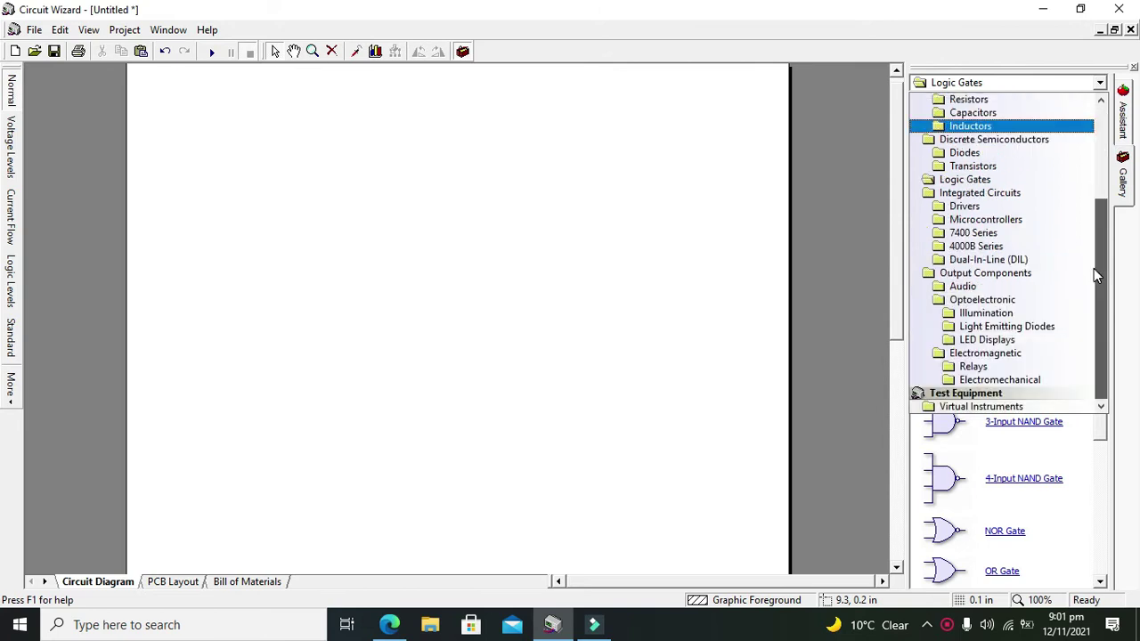
left_click(982, 234)
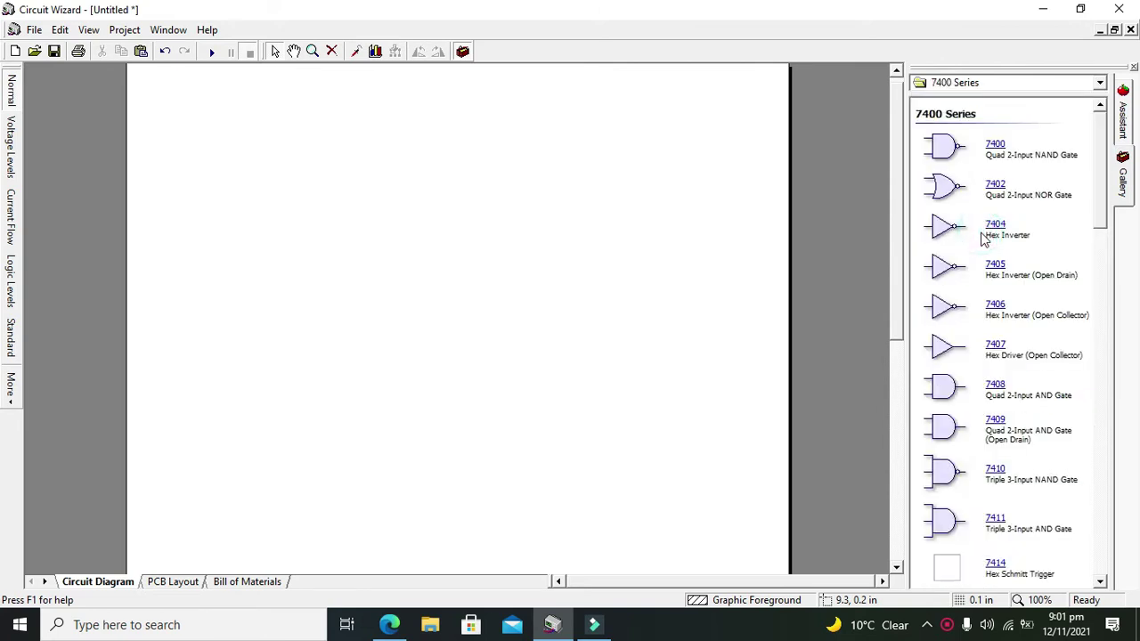
left_click_drag(1100, 162, 1101, 491)
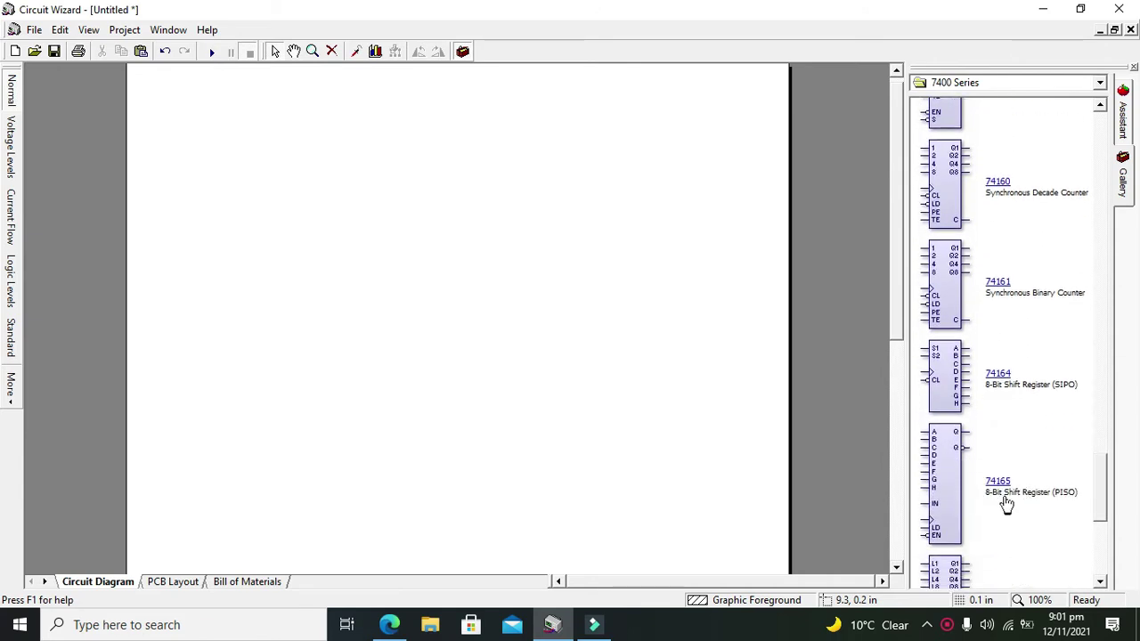
Step: Drop the 74165 as IC1 near the diagram centre and dismiss its pin tooltip
left_click_drag(1008, 494, 460, 334)
left_click(467, 315)
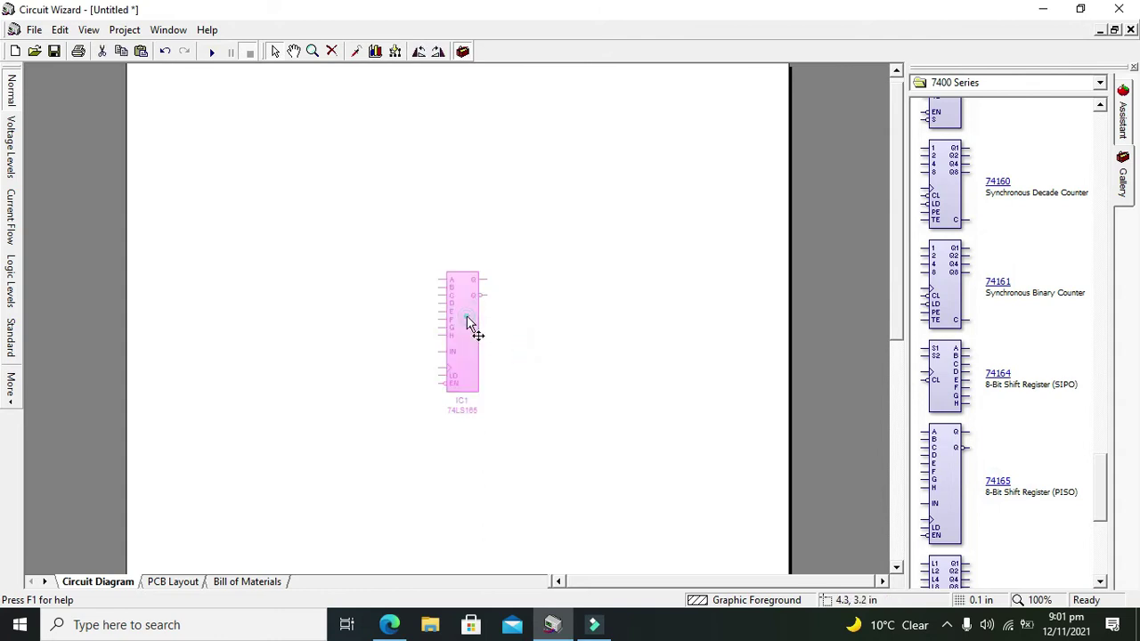
left_click(540, 312)
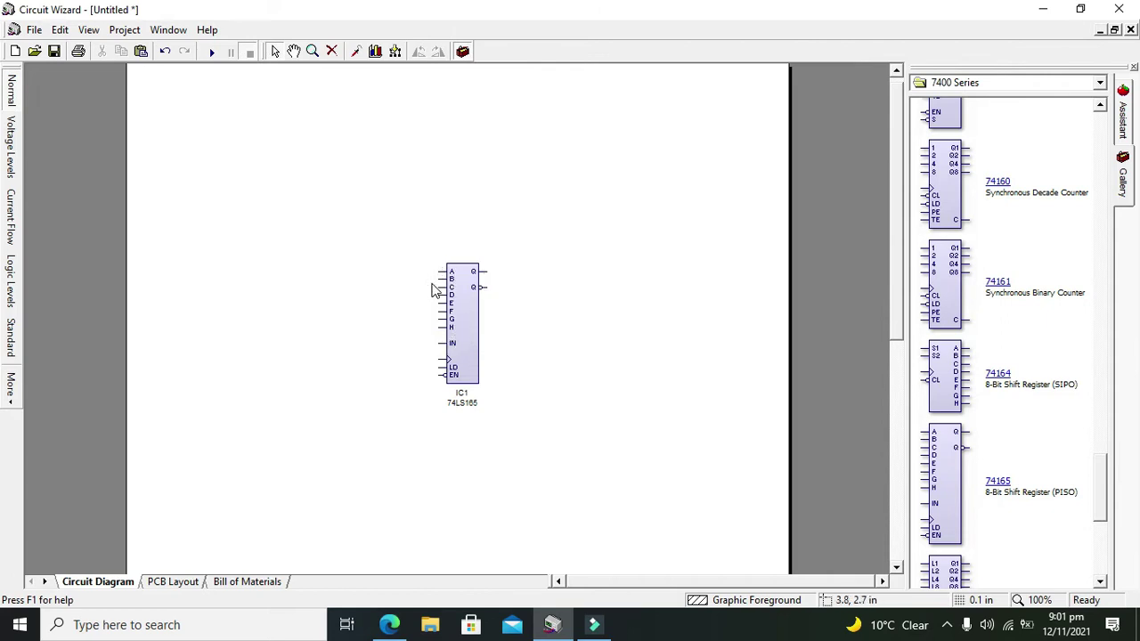
left_click(525, 273)
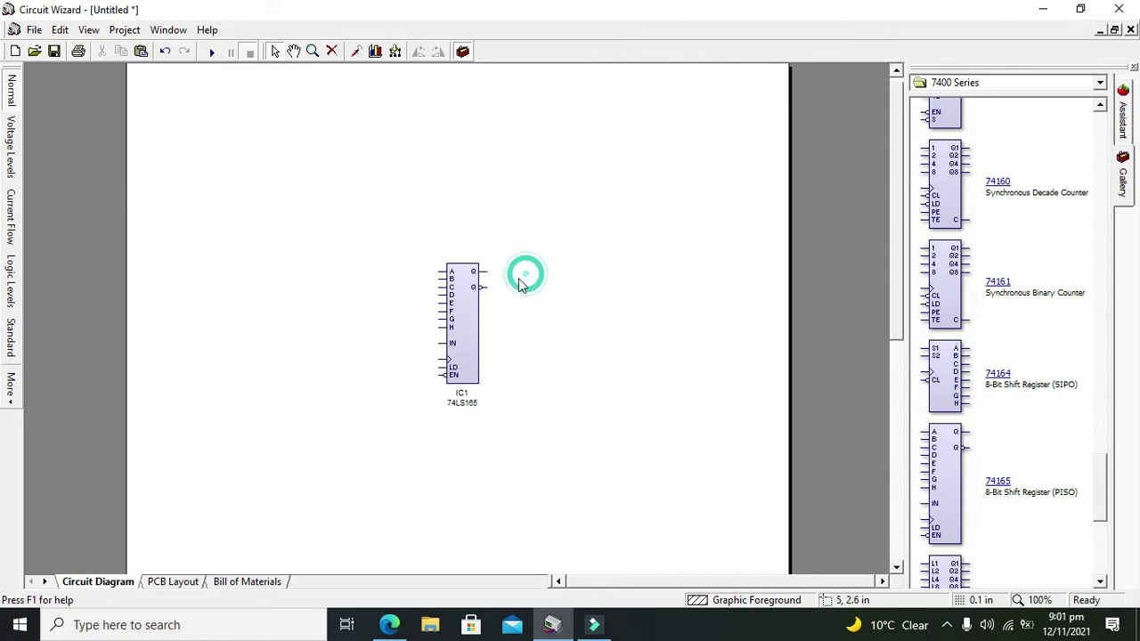
left_click(448, 344)
Step: Attempt a wire from one of IC1's input pins, then abandon it
left_click(525, 347)
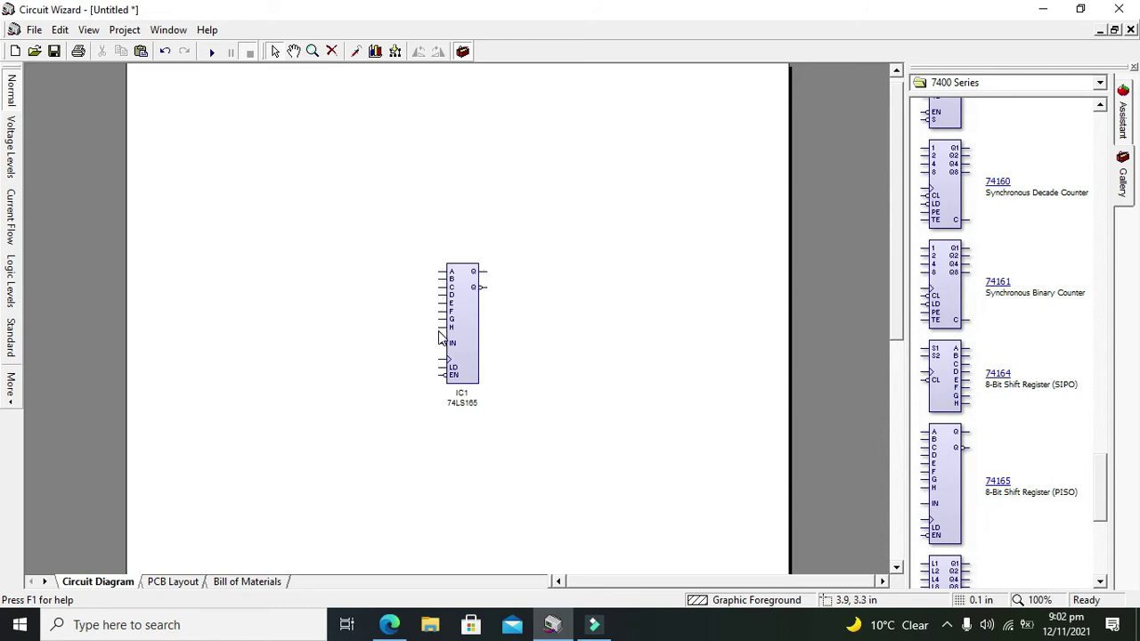
left_click_drag(439, 309, 530, 336)
left_click(530, 334)
Step: Switch the gallery to Logic Gates and place the first Input probe left of IC1
left_click(984, 86)
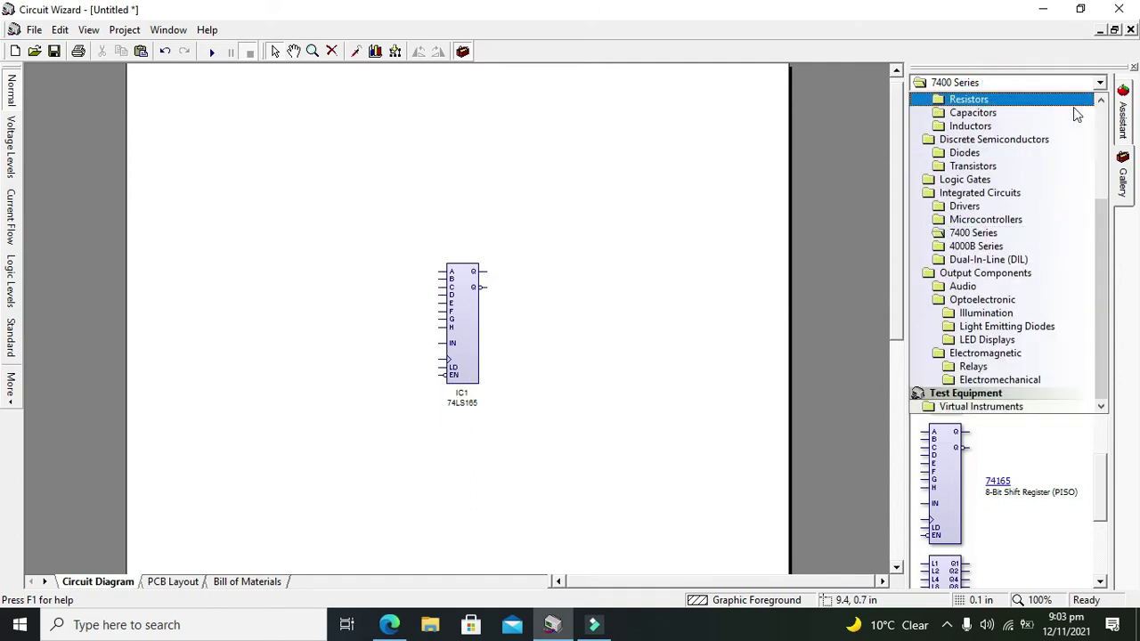
scroll(1095, 94, "up", 4)
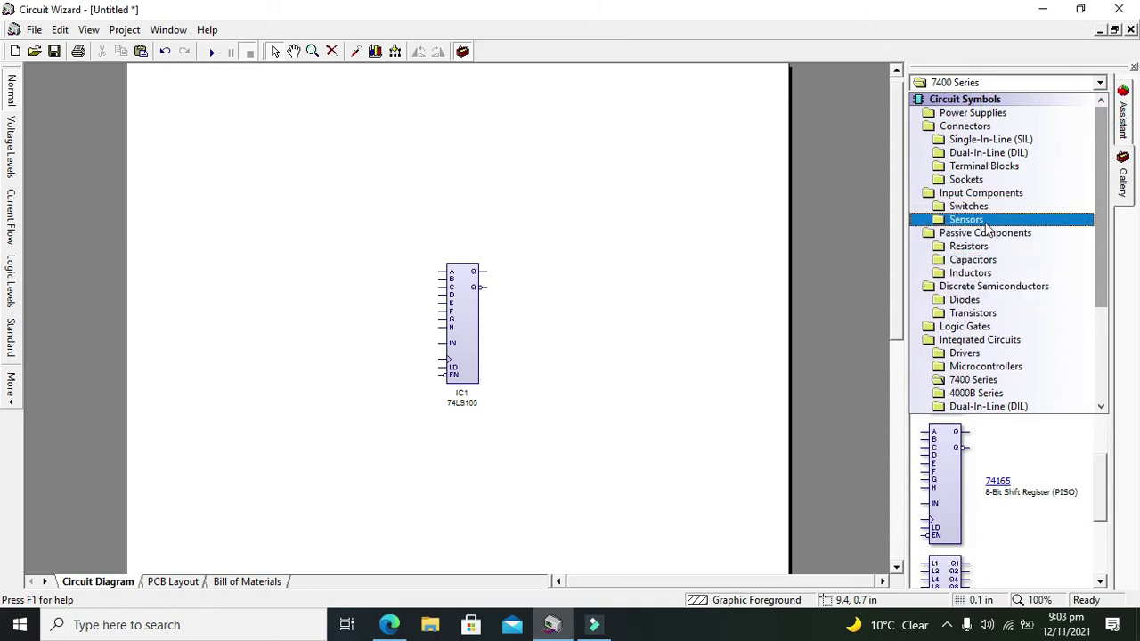
left_click(970, 328)
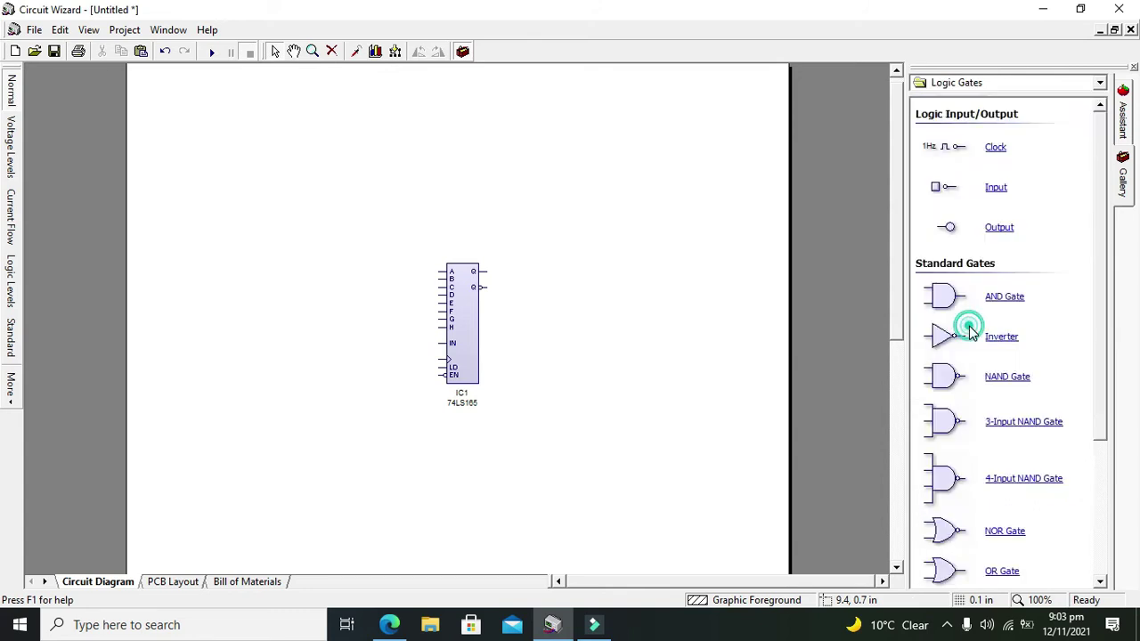
left_click_drag(937, 187, 384, 269)
left_click(425, 259)
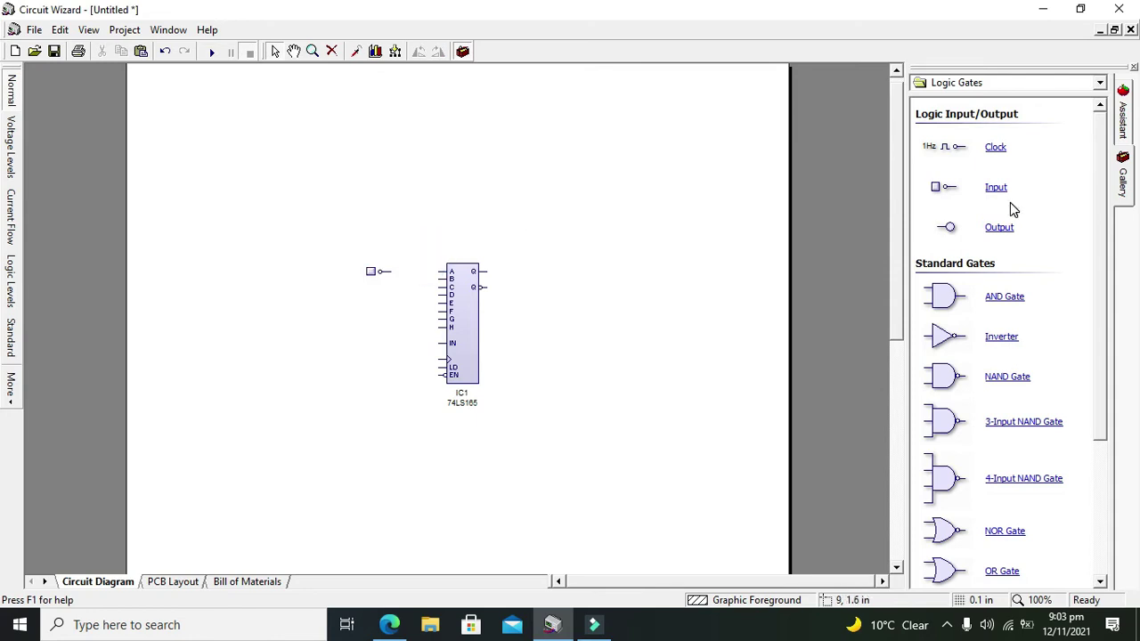
Step: Add seven more Input probes beneath it, forming a column of eight
left_click_drag(936, 187, 401, 312)
left_click_drag(941, 186, 384, 286)
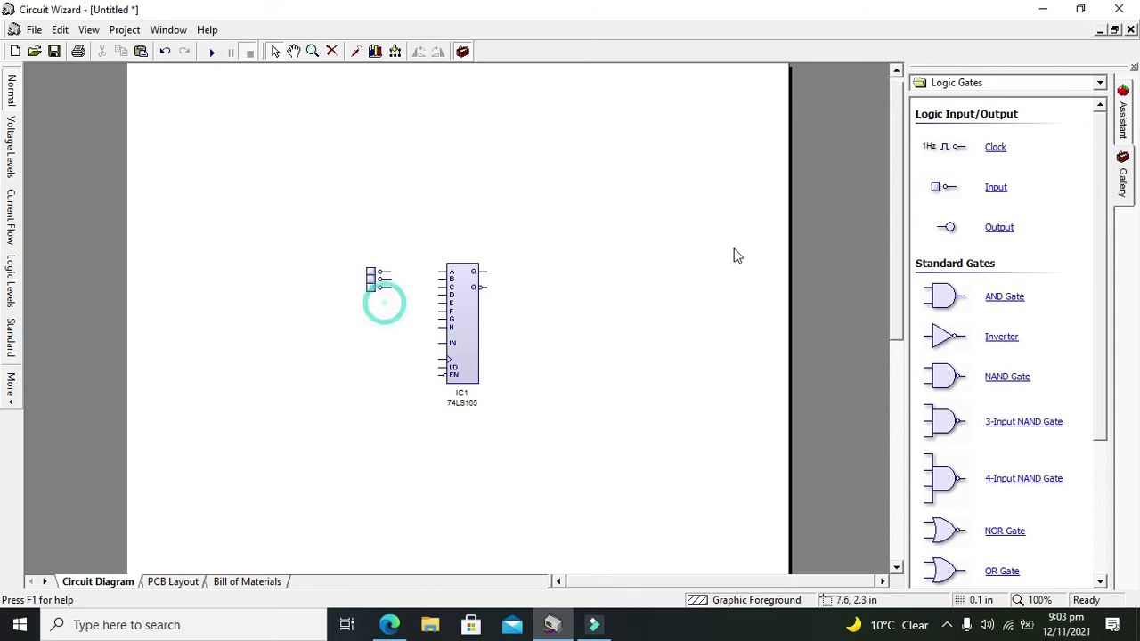
left_click_drag(942, 187, 386, 300)
left_click_drag(949, 188, 386, 307)
left_click(389, 334)
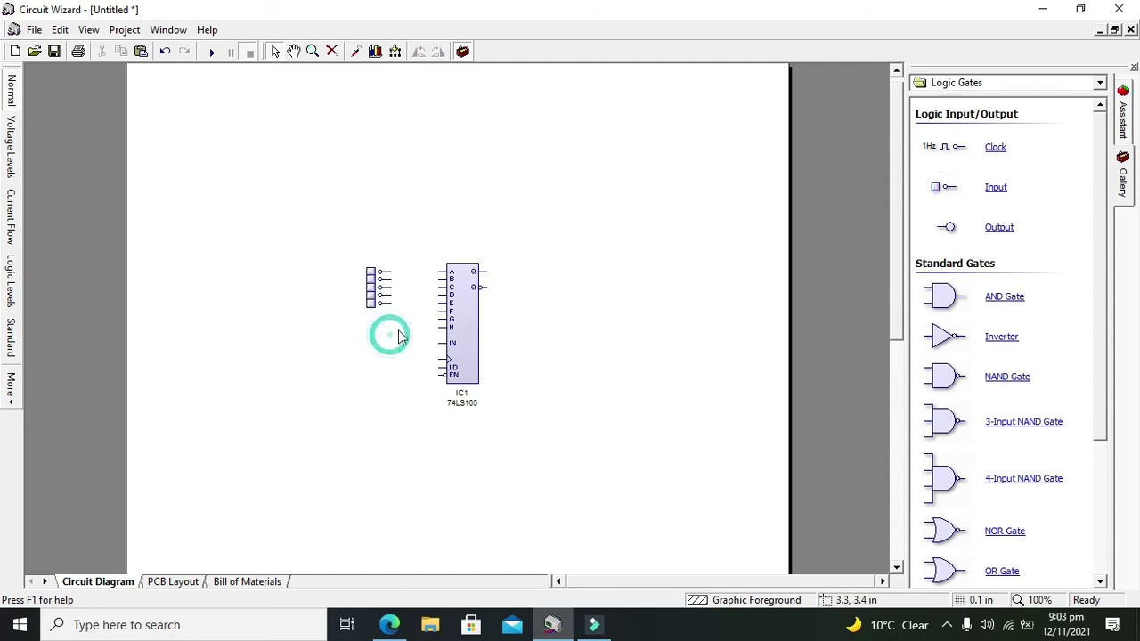
left_click_drag(942, 188, 386, 313)
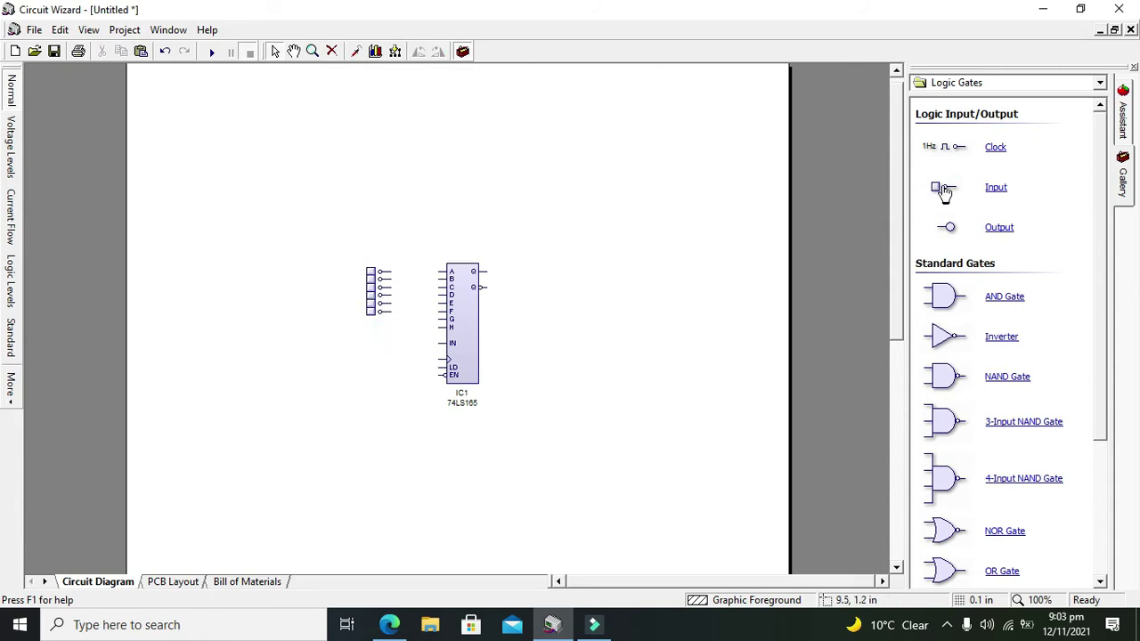
left_click_drag(942, 188, 386, 322)
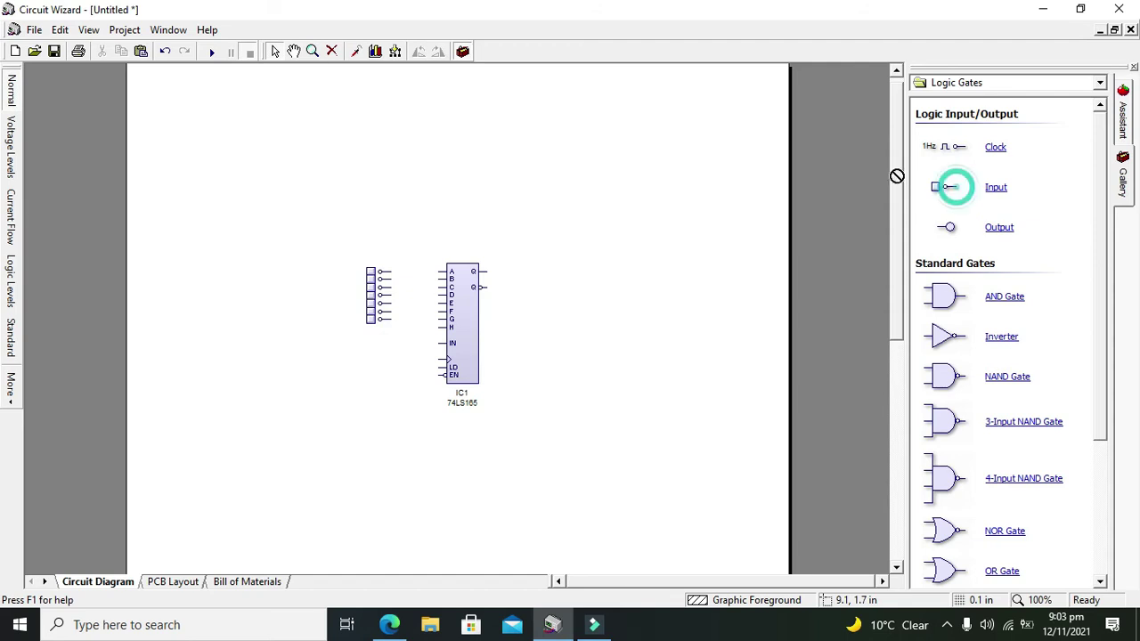
left_click_drag(897, 175, 383, 331)
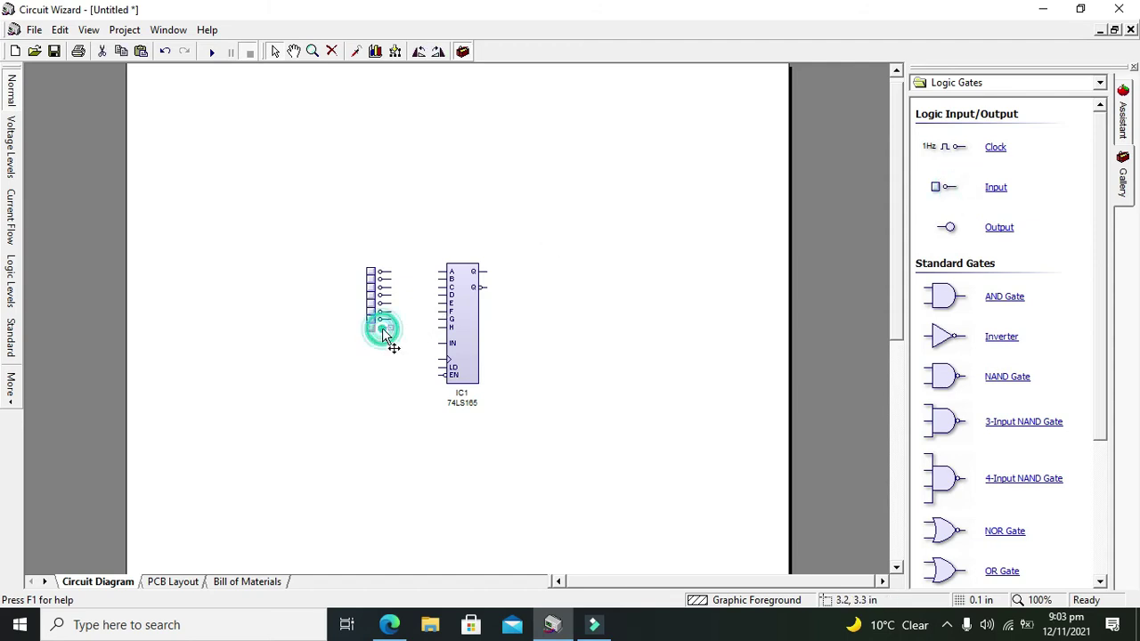
Step: Wire IC1's parallel data pins A through H to the eight Input probes
left_click(377, 351)
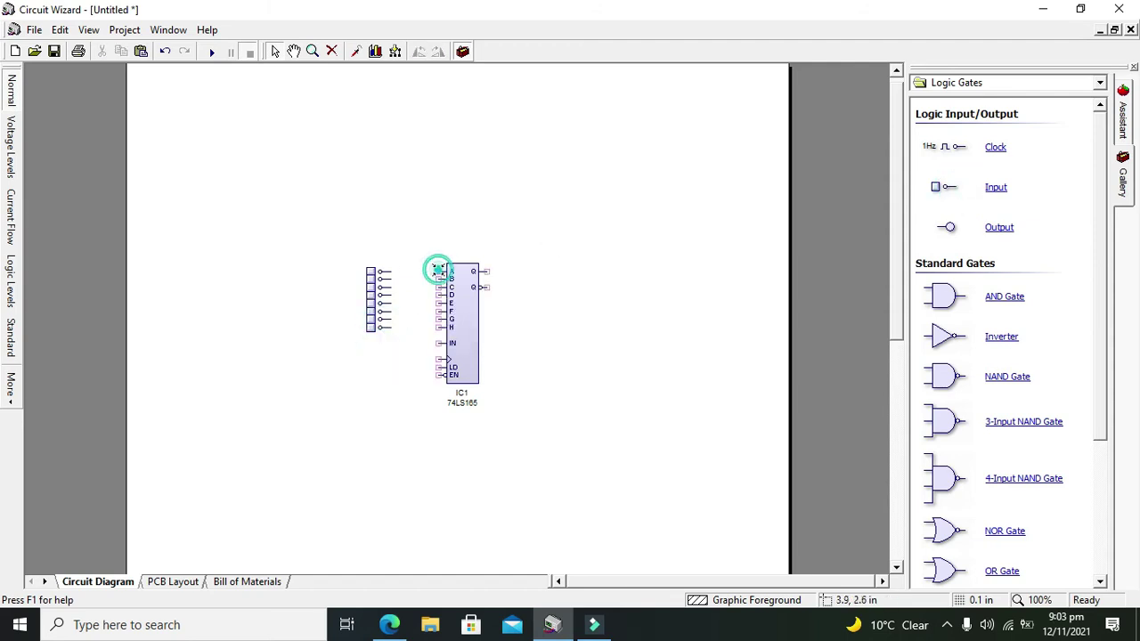
mouse_move(436, 271)
left_mouse_down()
mouse_move(382, 271)
mouse_move(391, 270)
left_mouse_up()
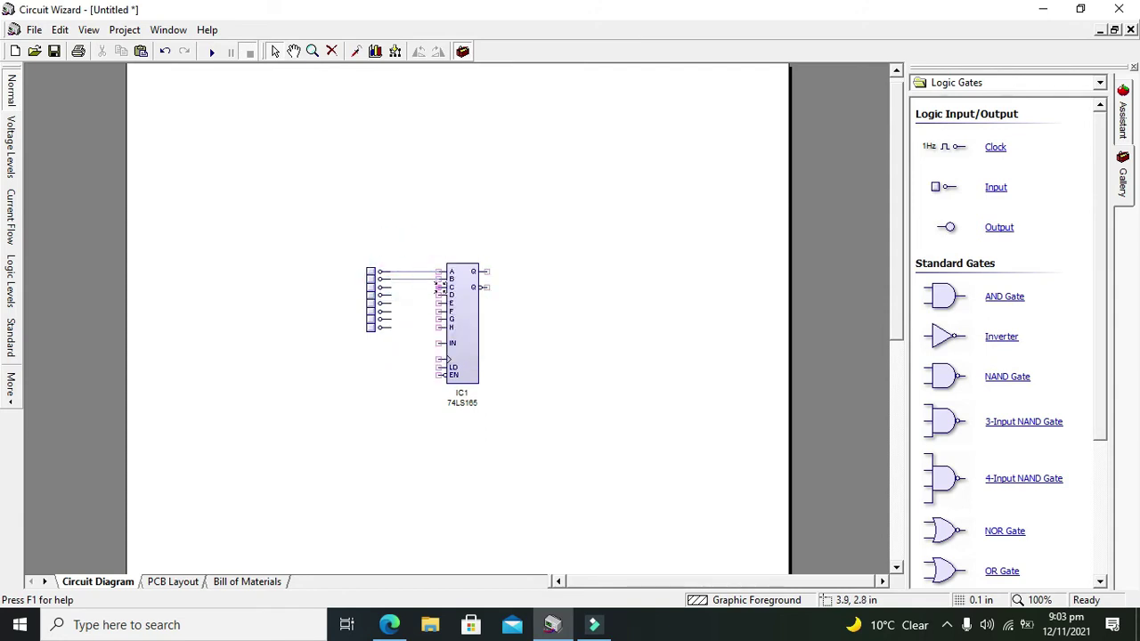
left_click_drag(436, 280, 382, 295)
mouse_move(437, 303)
left_mouse_down()
mouse_move(382, 303)
mouse_move(418, 316)
mouse_move(385, 311)
mouse_move(418, 328)
mouse_move(386, 333)
mouse_move(383, 292)
mouse_move(387, 318)
mouse_move(418, 327)
mouse_move(393, 329)
left_mouse_up()
left_click(561, 327)
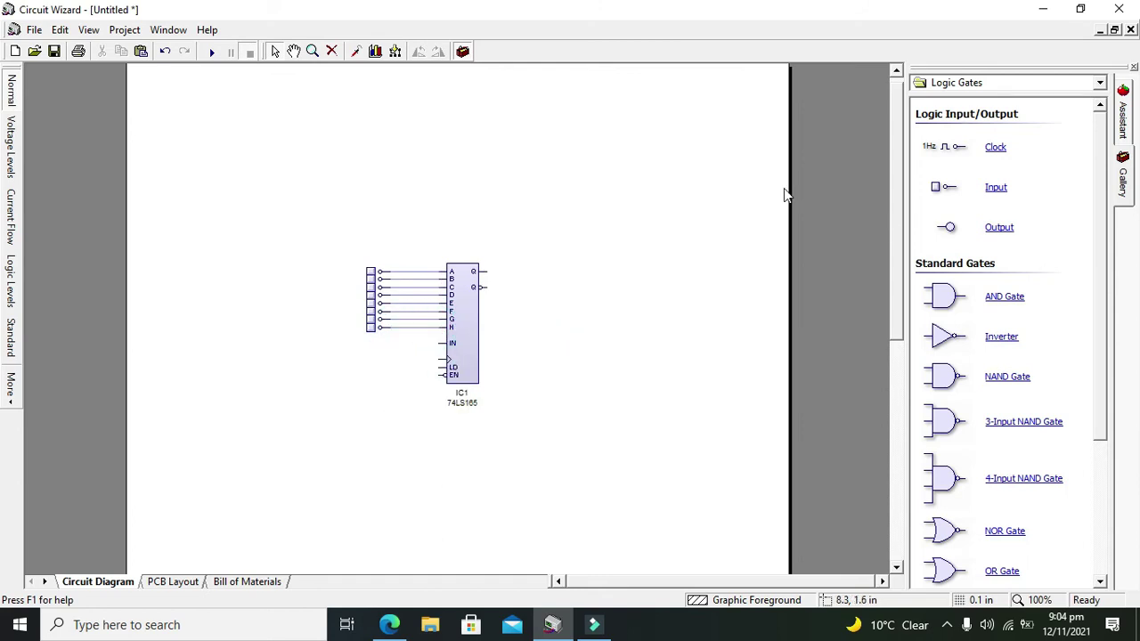
Step: Place a Clock below the Input probes and wire it to IC1's clock input
left_click_drag(949, 149, 255, 374)
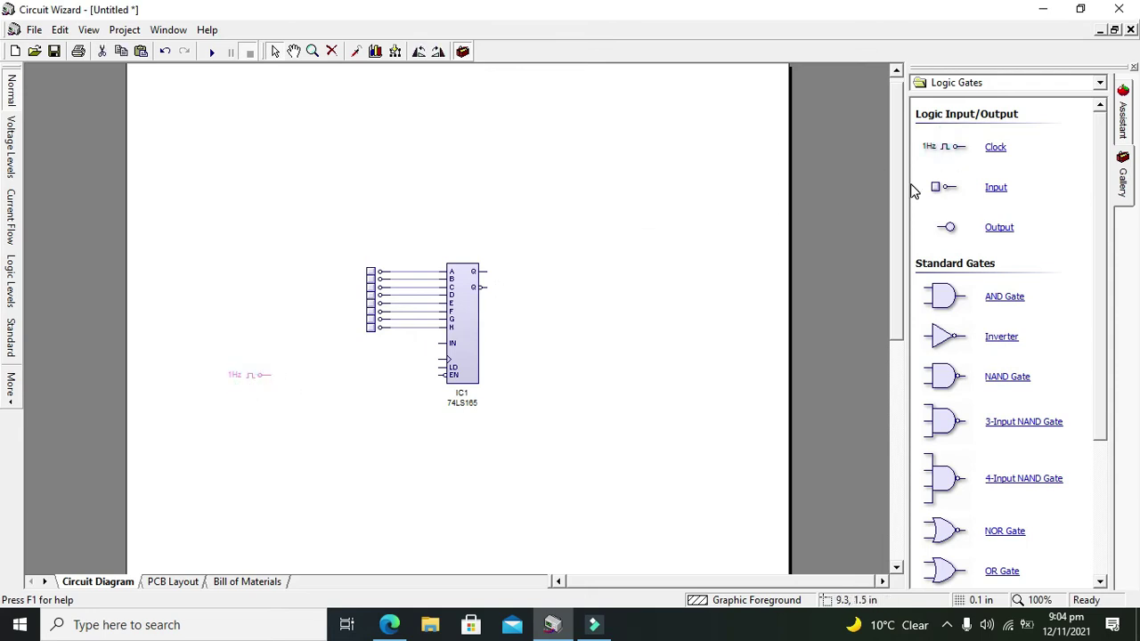
left_click(316, 345)
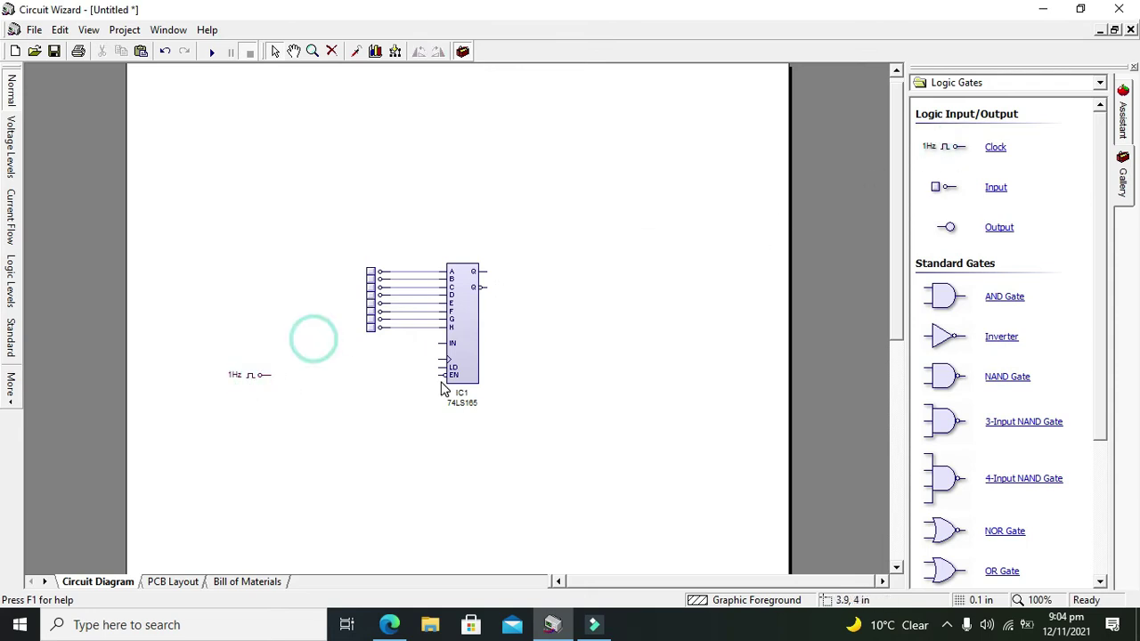
left_click_drag(437, 360, 270, 374)
Step: Set the Clock's frequency to 1 Hz in Clock Properties
left_click(245, 377)
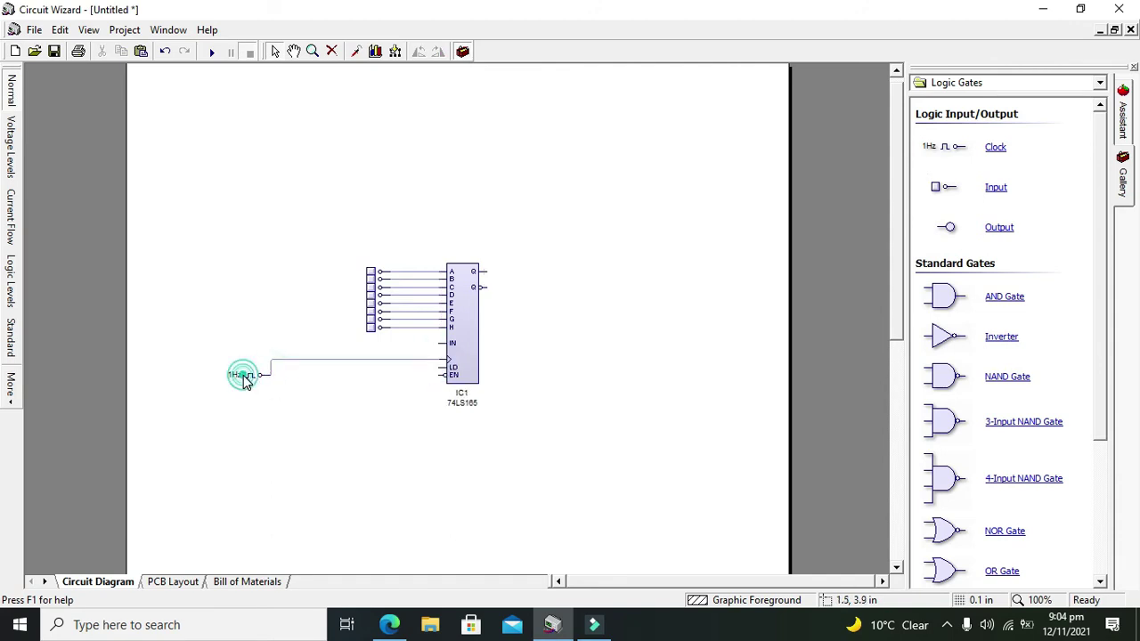
double_click(239, 375)
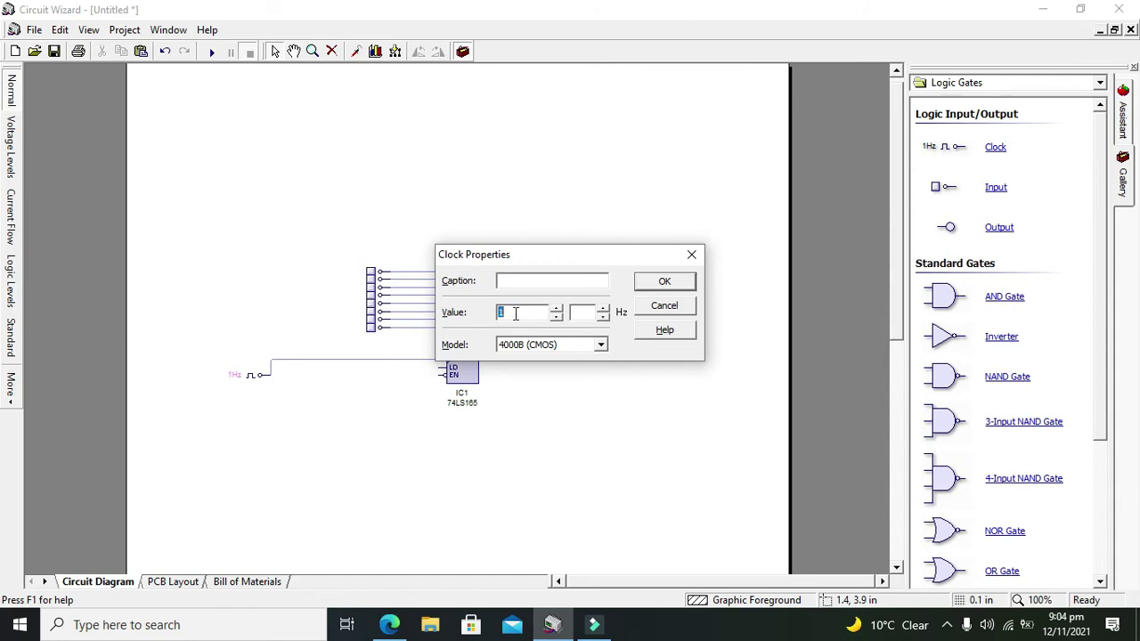
left_click(516, 314)
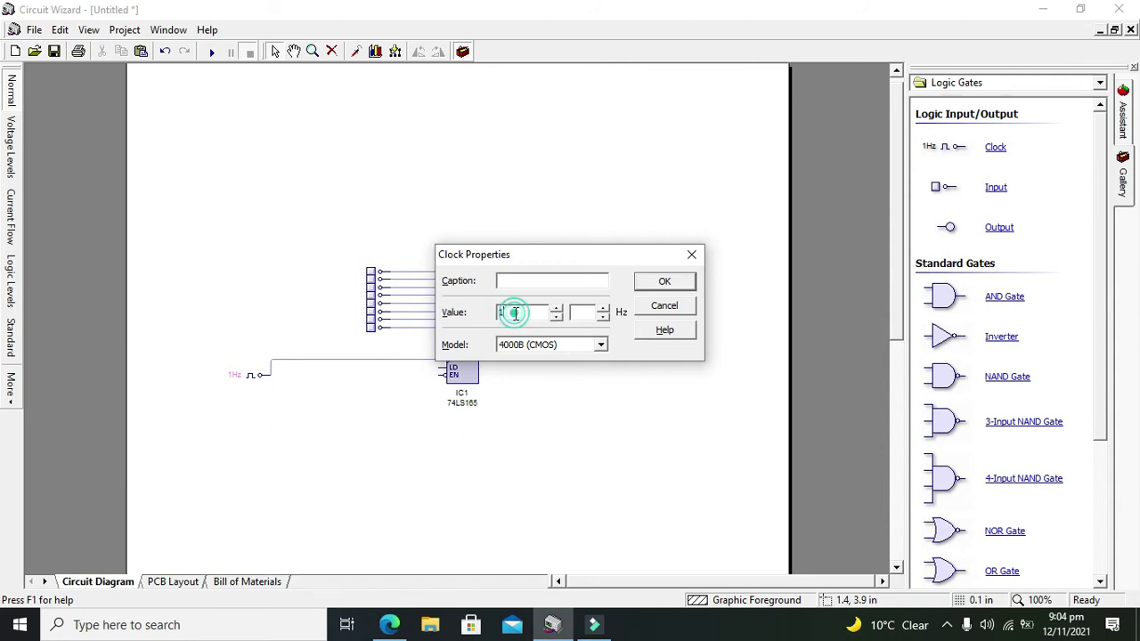
left_click(663, 282)
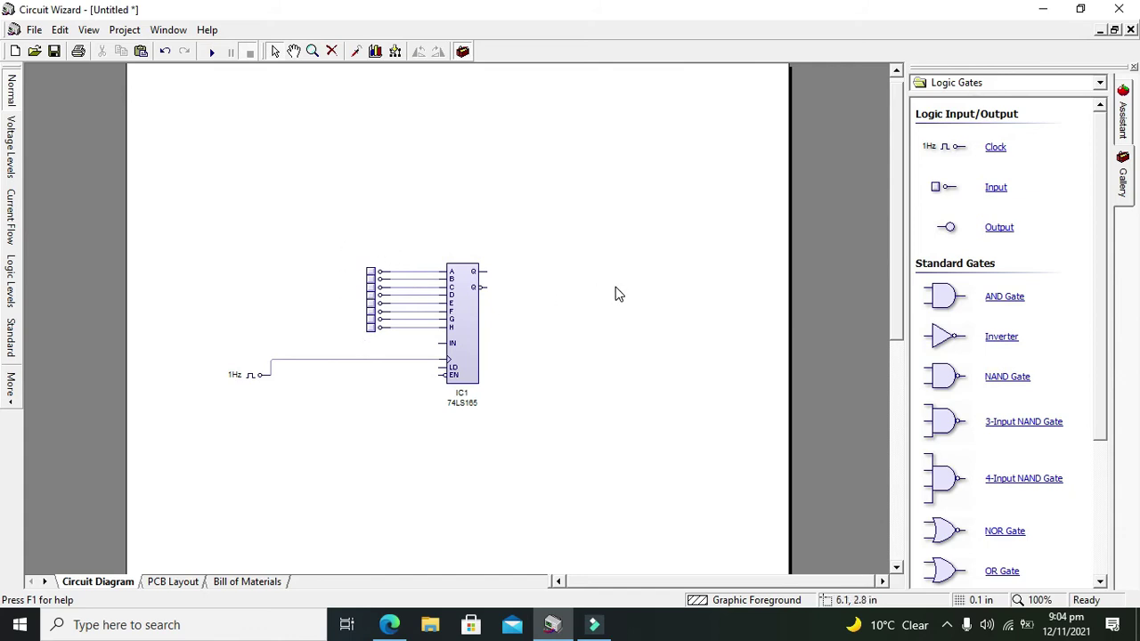
Step: Place a Ground symbol from Power Supplies and tie IC1's IN pin to it
left_click(957, 86)
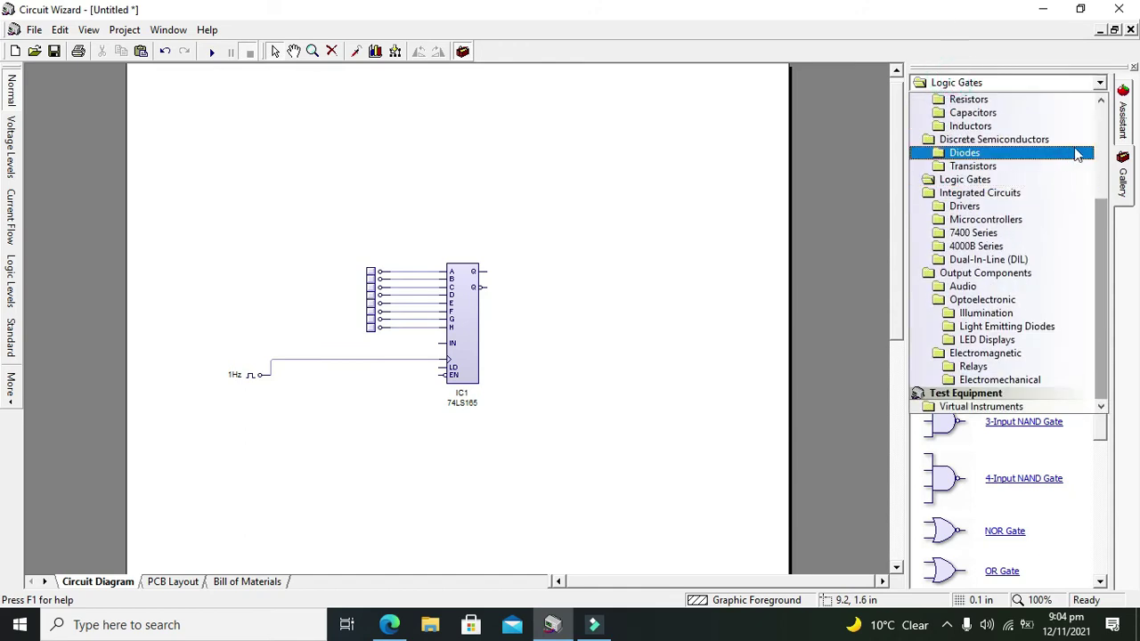
scroll(1078, 153, "up", 4)
left_click(1015, 110)
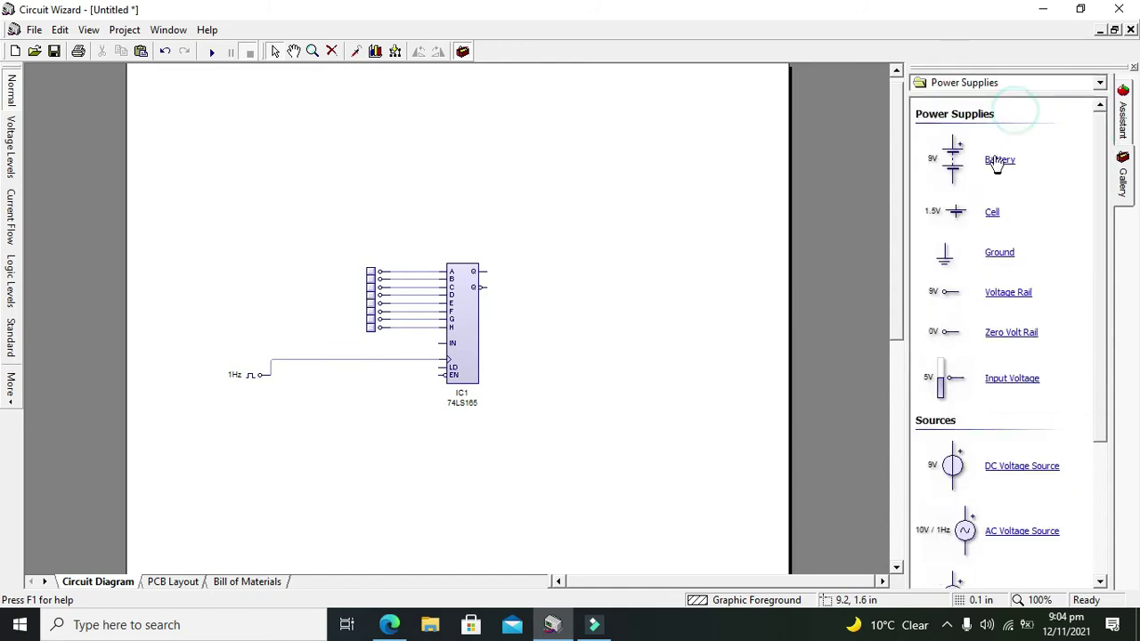
left_click_drag(946, 267, 192, 388)
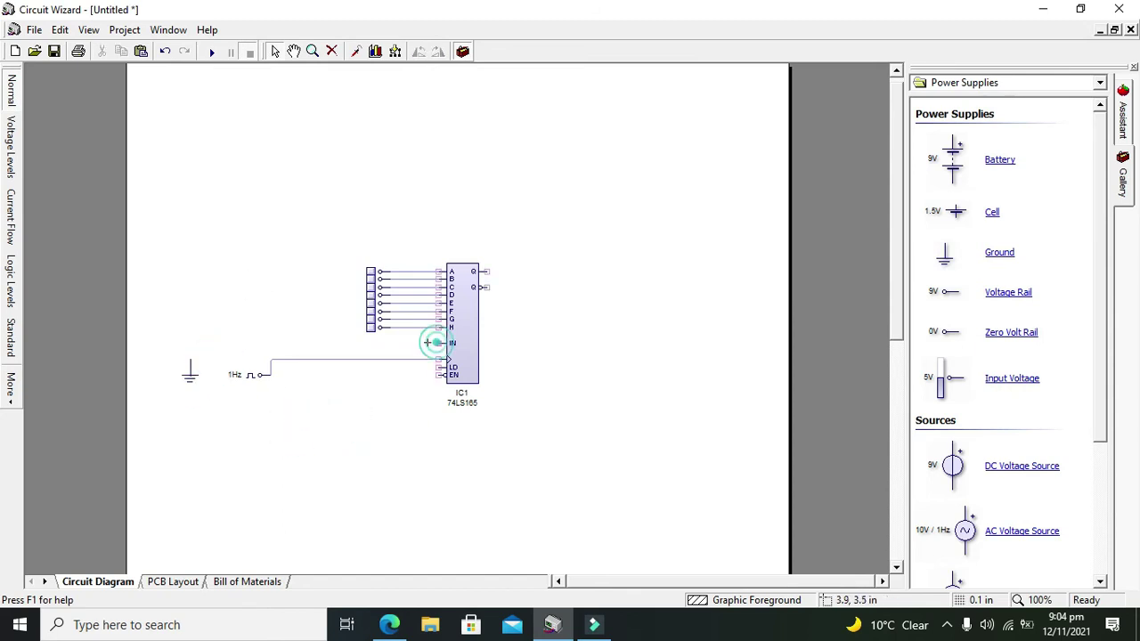
left_click_drag(432, 343, 188, 359)
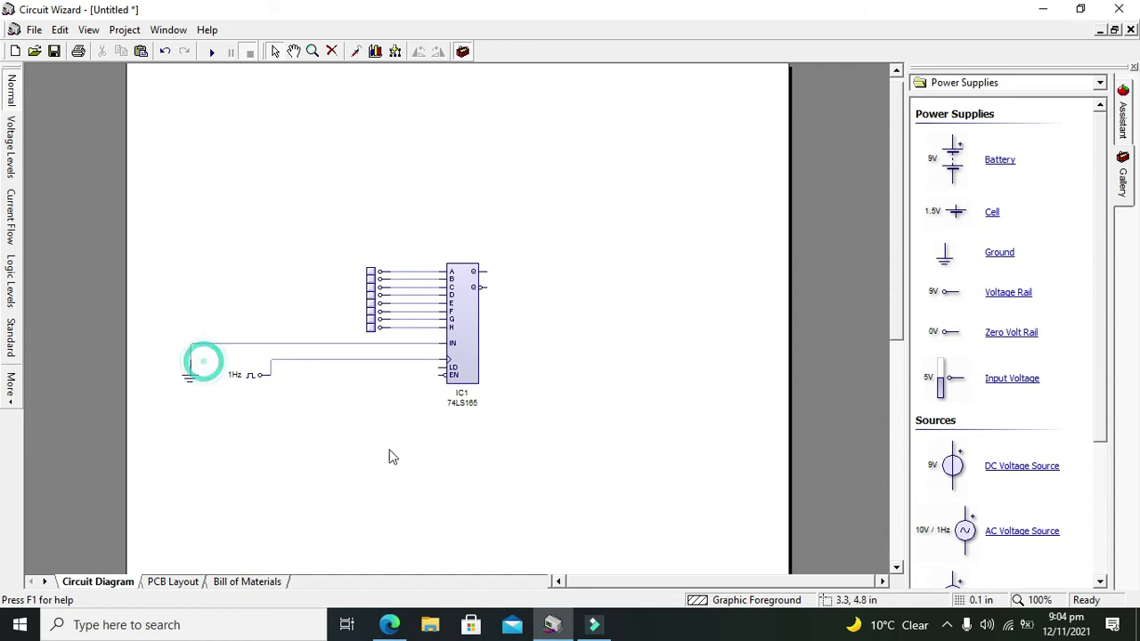
left_click(390, 455)
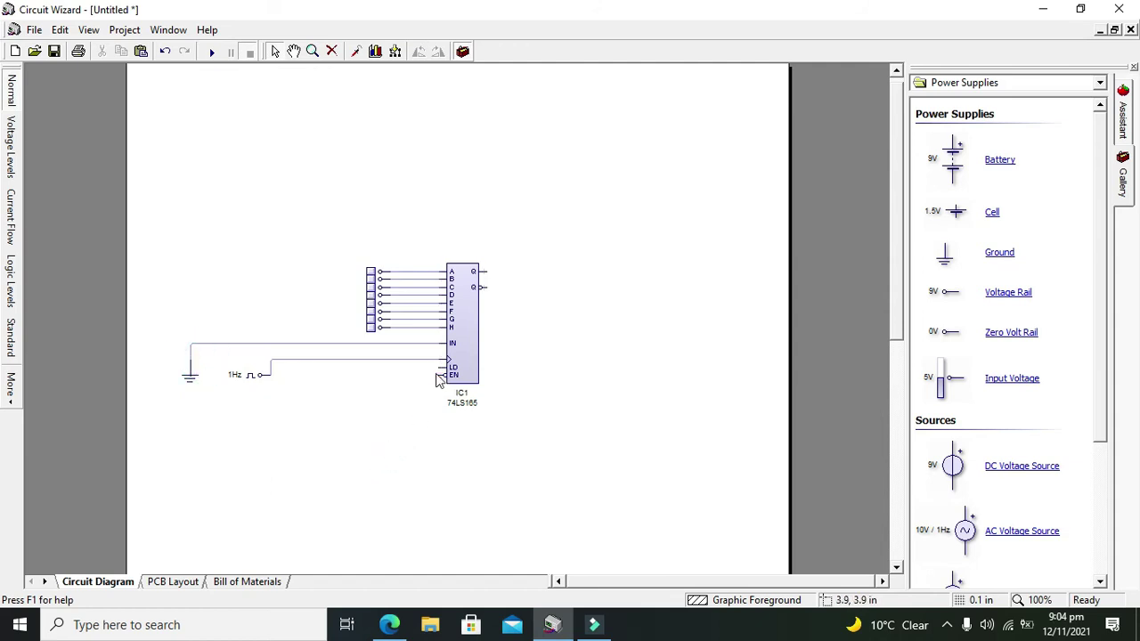
Step: Wire the EN pin onto the ground line, routing the wire beneath the chip
mouse_move(439, 375)
left_mouse_down()
mouse_move(236, 380)
mouse_move(309, 391)
mouse_move(241, 397)
left_mouse_up()
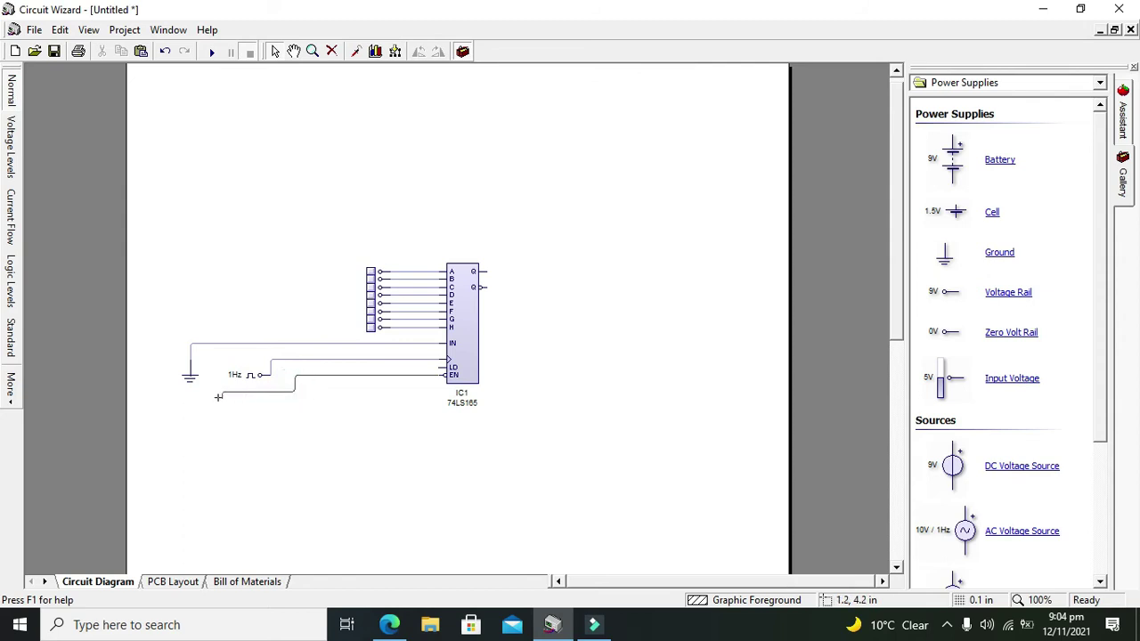
left_click(218, 397)
left_click(214, 344)
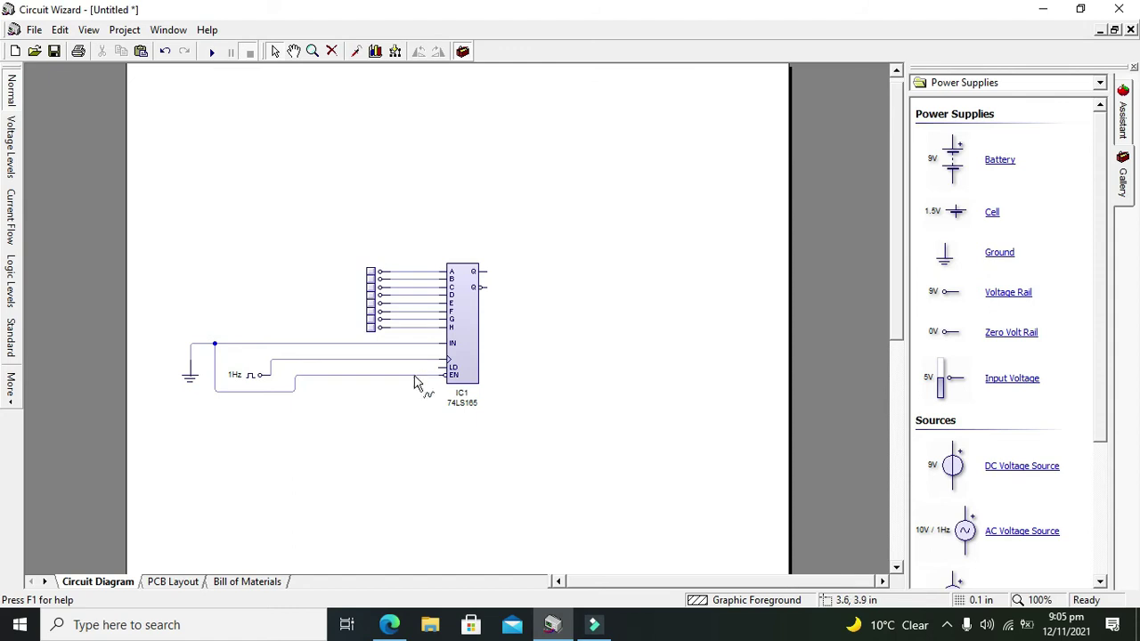
left_click_drag(414, 378, 422, 410)
left_click(437, 430)
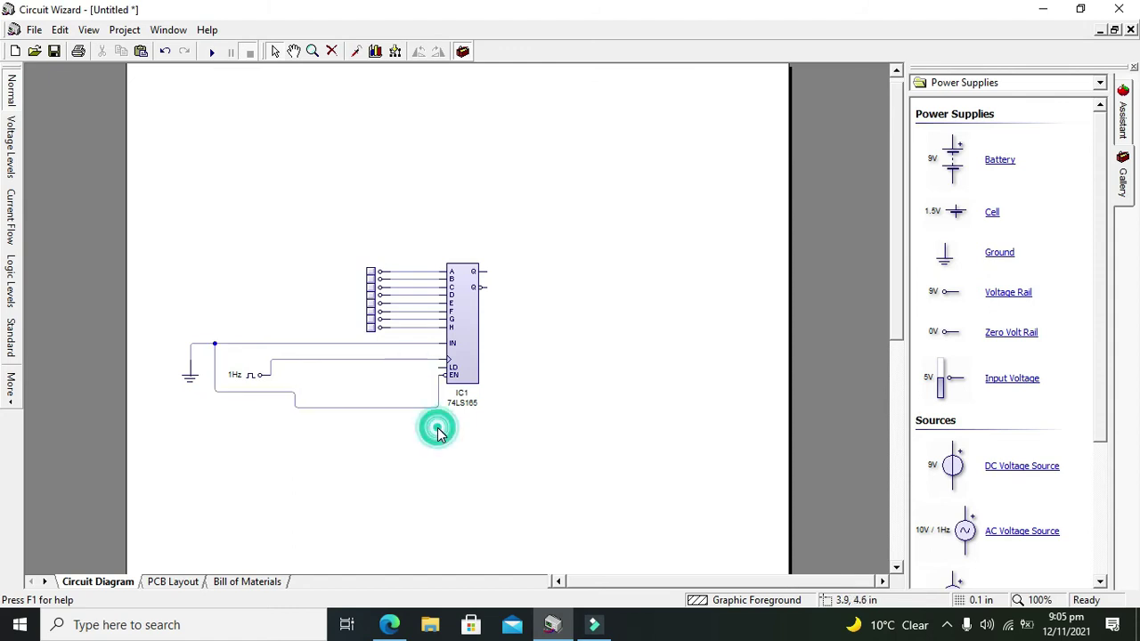
Step: Place a Logic Gates Input probe on IC1's LD load pin
left_click(966, 85)
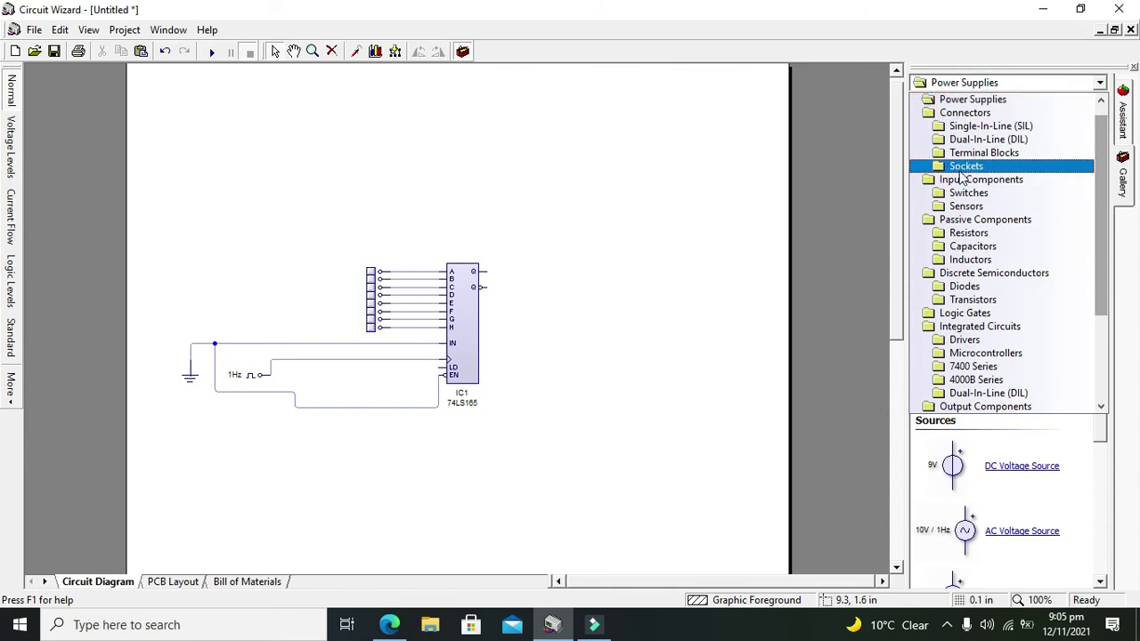
left_click(975, 313)
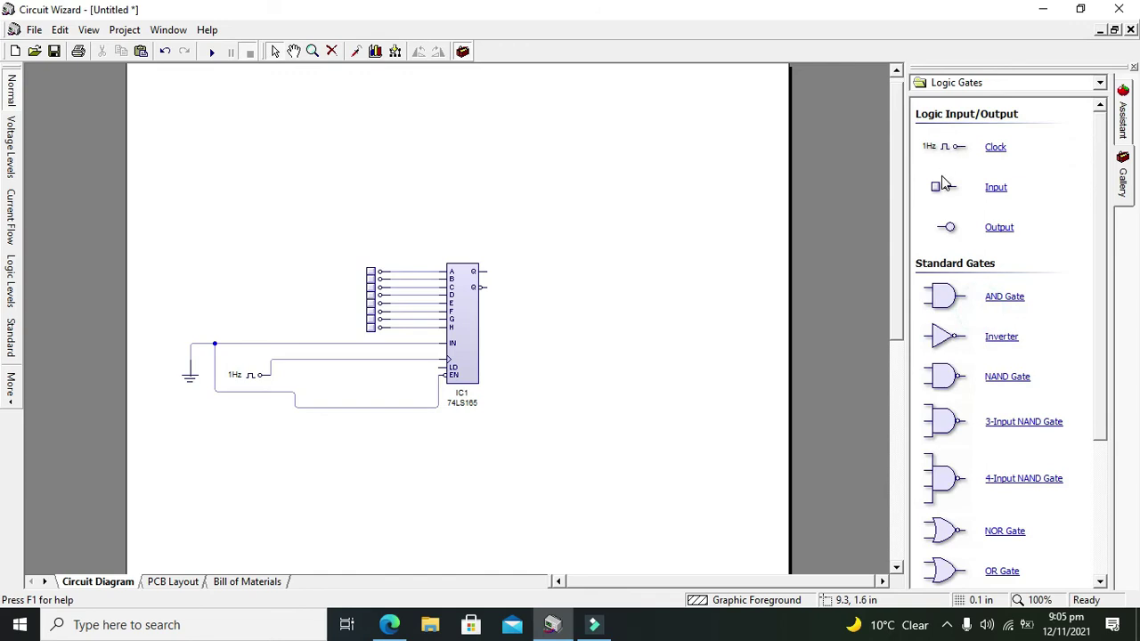
left_click_drag(945, 183, 402, 369)
left_click(988, 83)
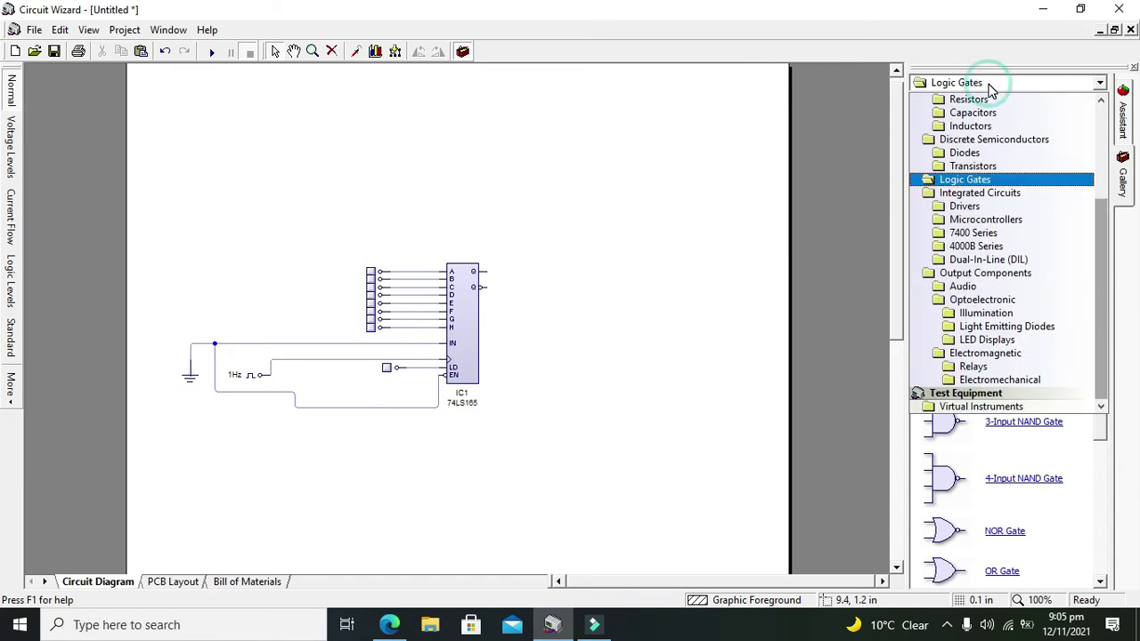
Step: Place logic analyzer XLA1 right of IC1 and wire its channel 0 to the Q output
left_click(1021, 407)
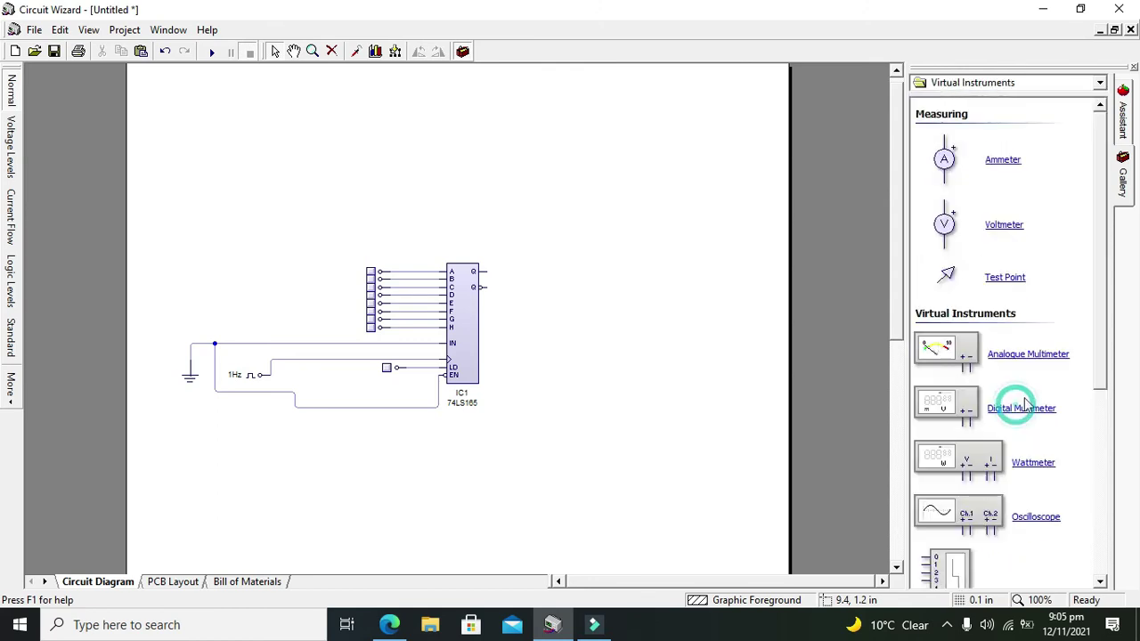
left_click(1102, 360)
left_click(954, 451)
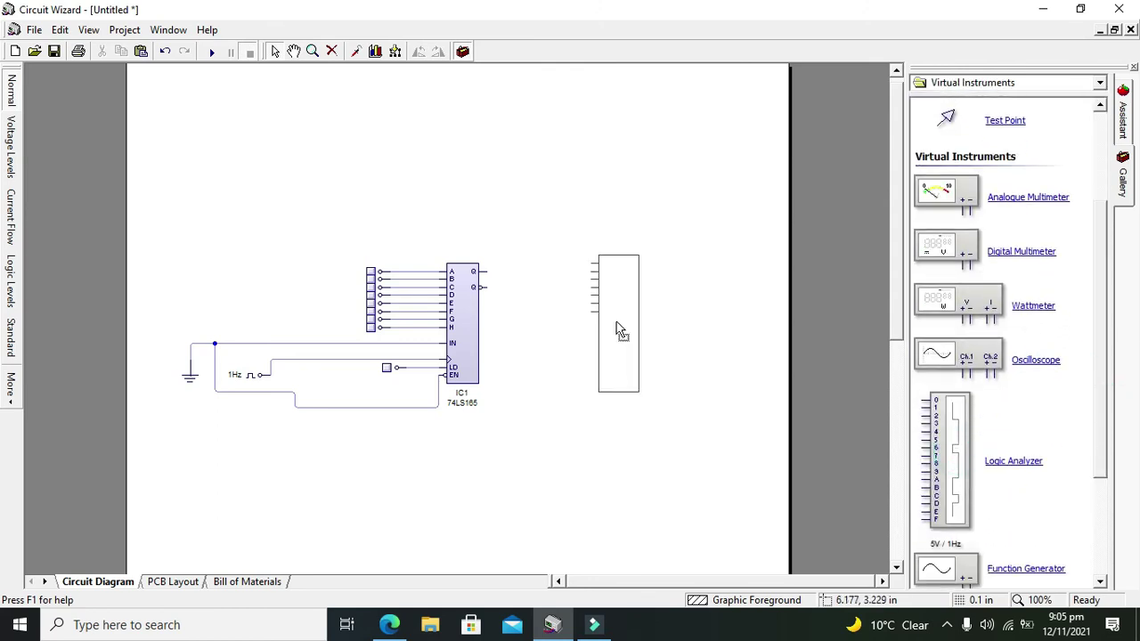
left_click(611, 323)
left_click(519, 275)
left_click_drag(589, 263, 486, 271)
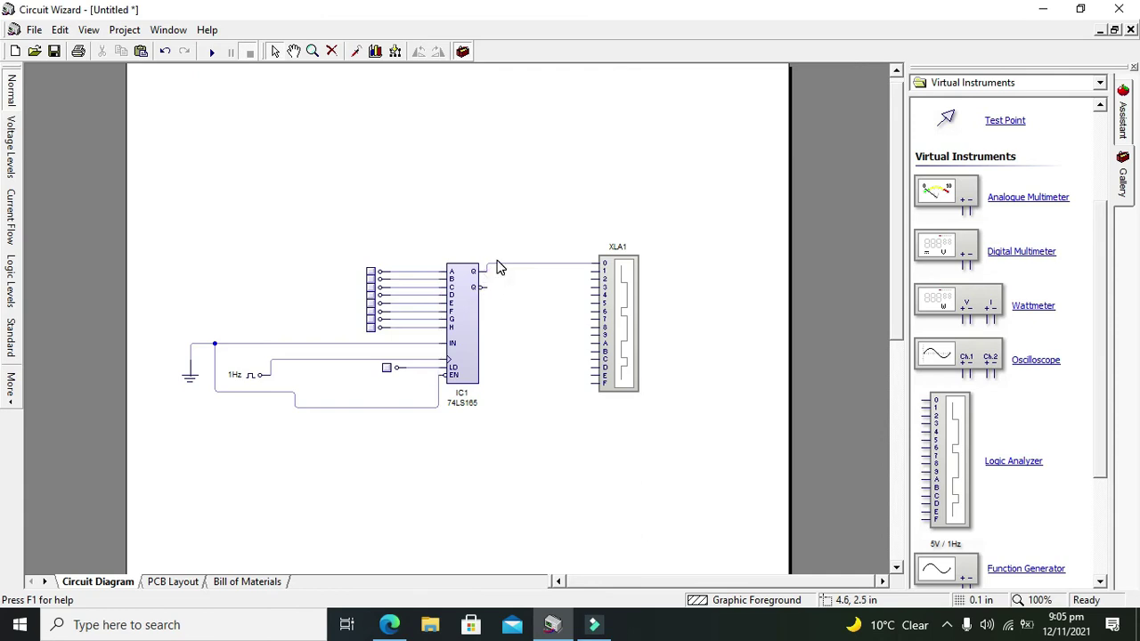
mouse_move(611, 289)
left_mouse_down()
mouse_move(607, 277)
mouse_move(611, 298)
left_mouse_up()
left_click(674, 283)
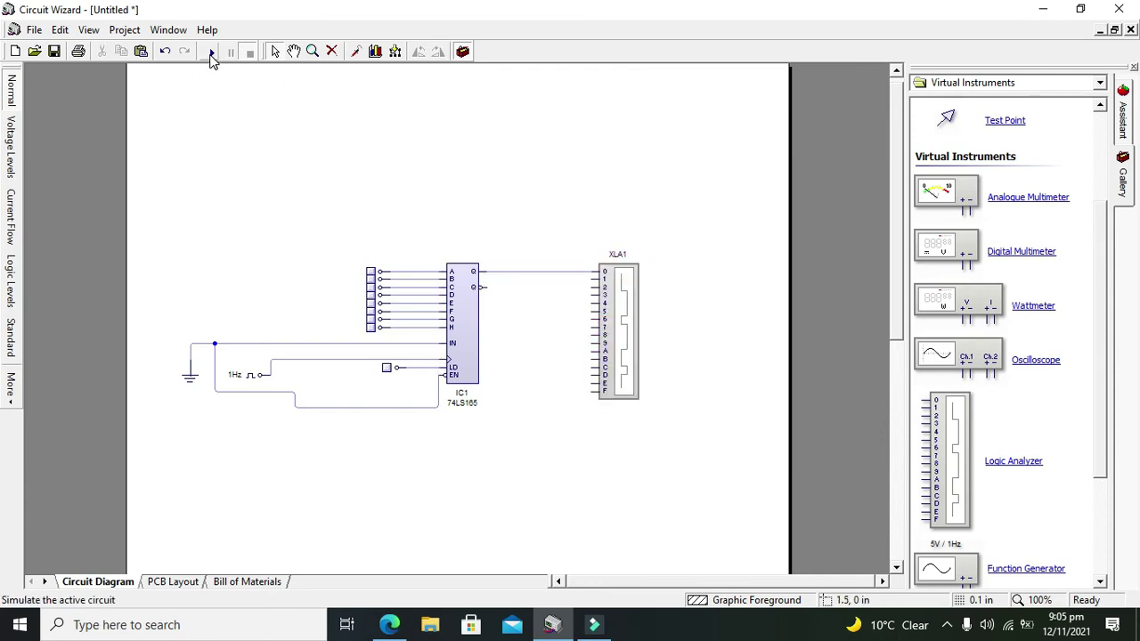
Step: Start the simulation, then stop it after closing the analyzer's options menu
left_click(211, 53)
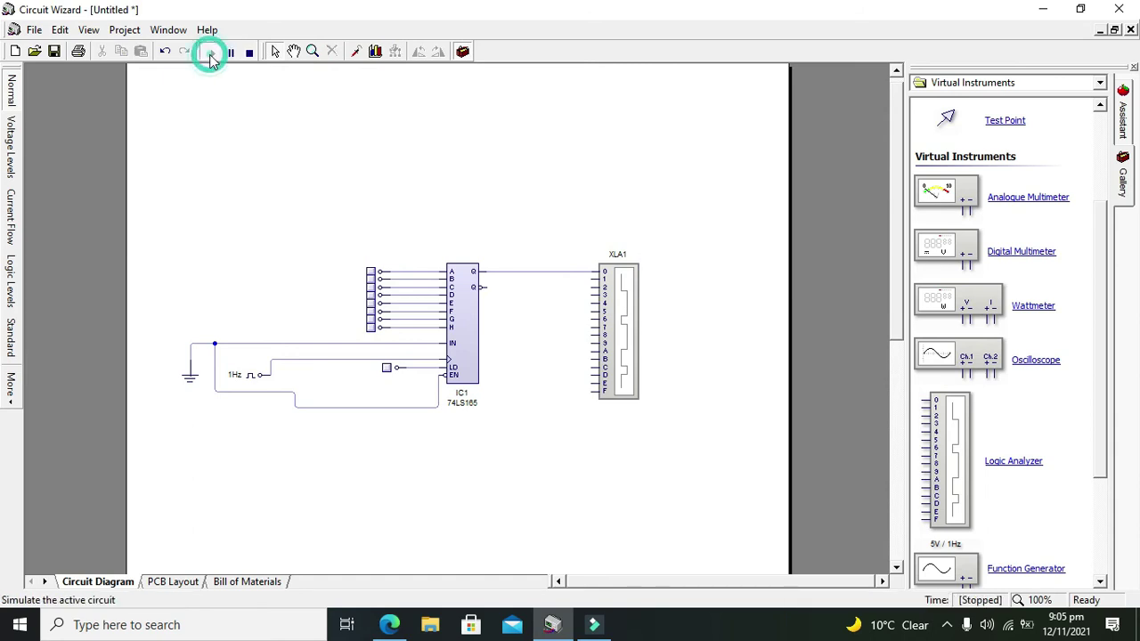
right_click(609, 298)
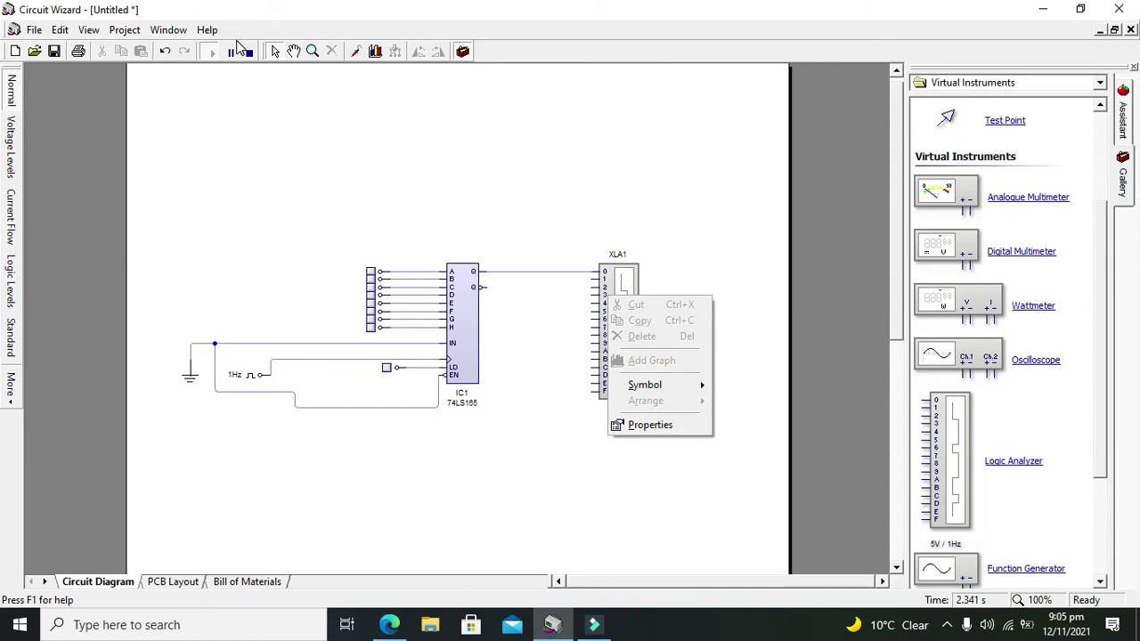
left_click(255, 64)
left_click(249, 51)
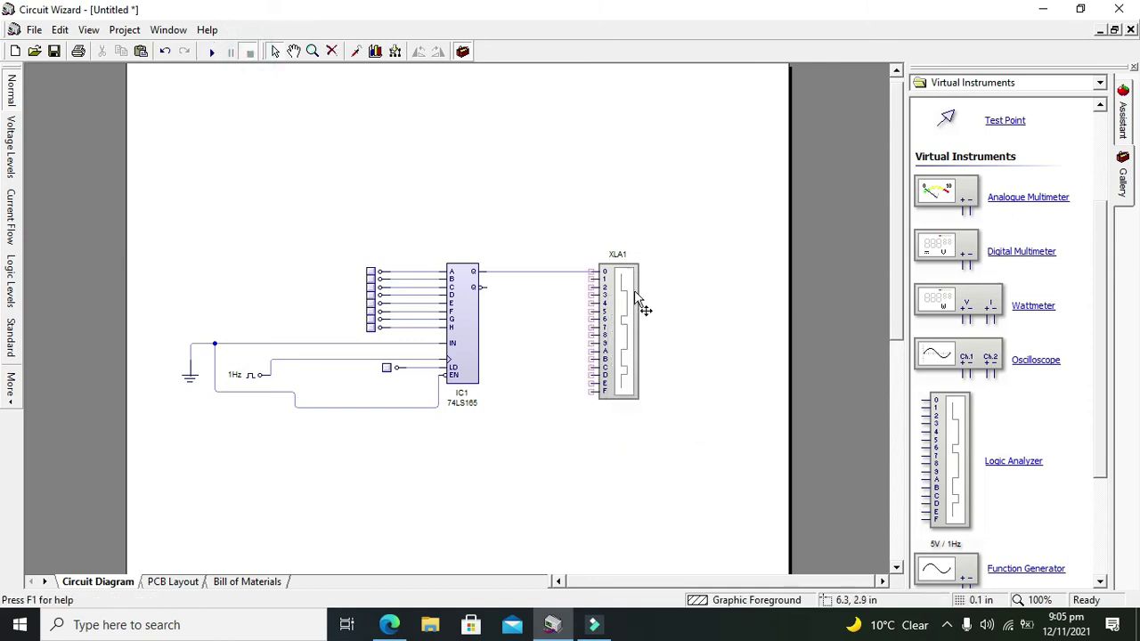
Step: Add a Graph of XLA1 below the circuit, sized to show channels Ch.0–Ch.3
right_click(636, 295)
mouse_move(708, 380)
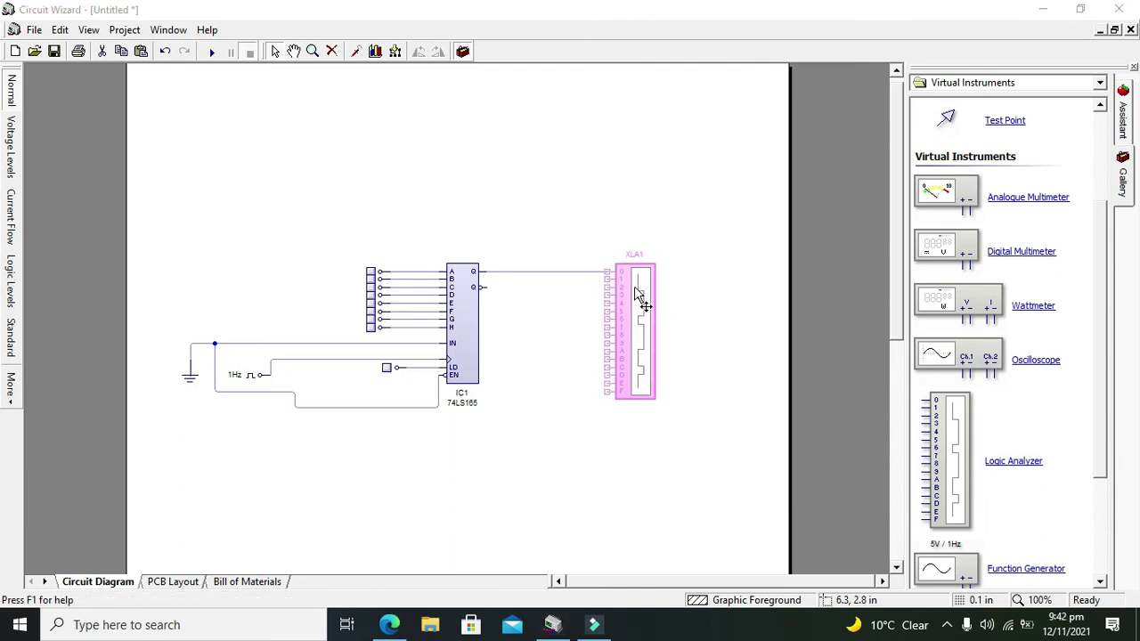
right_click(635, 292)
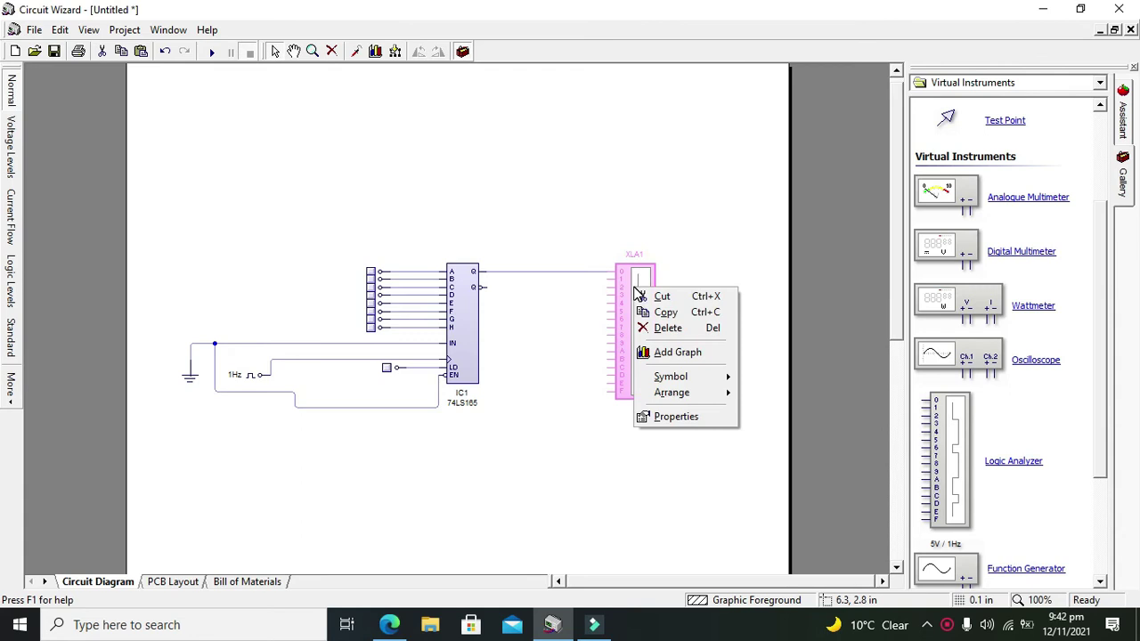
left_click(704, 360)
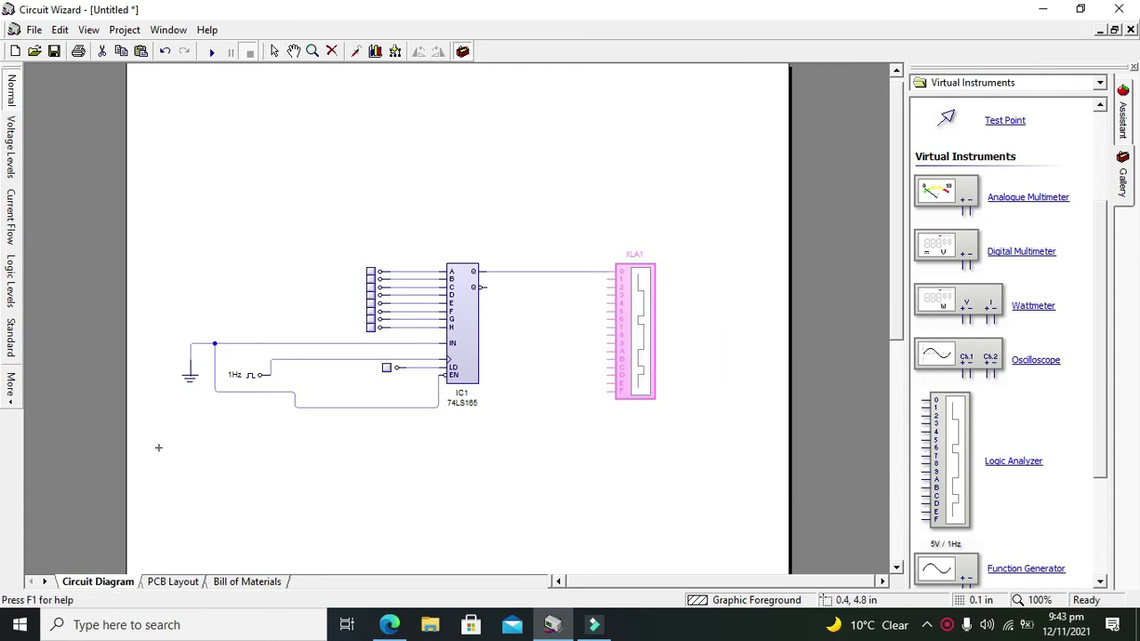
left_click_drag(159, 447, 735, 537)
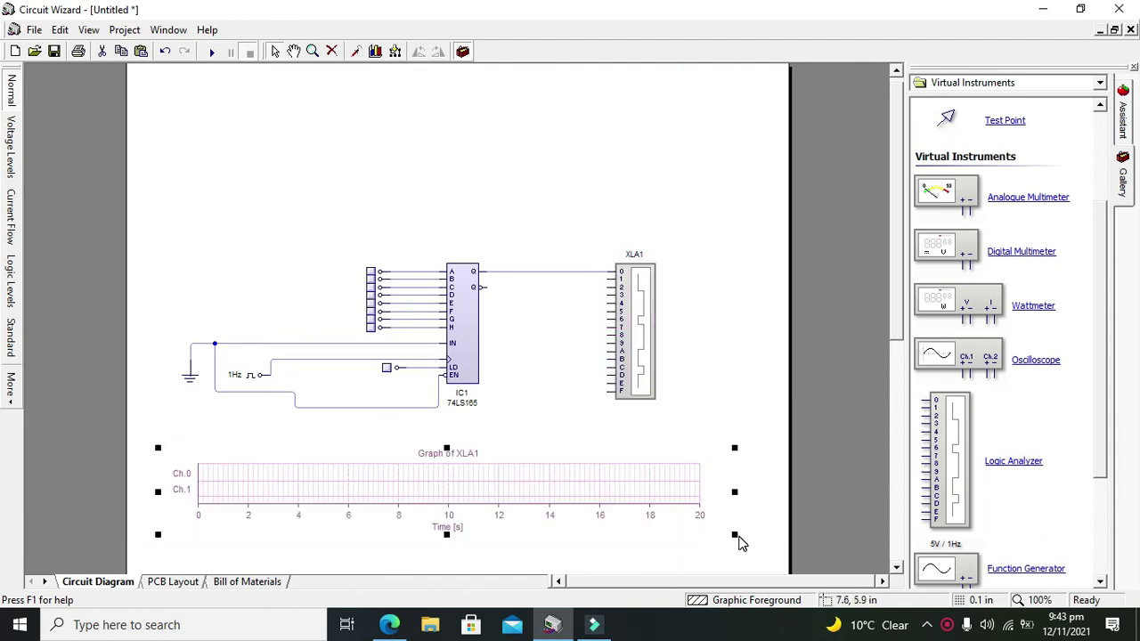
left_click_drag(735, 534, 744, 553)
left_click(724, 410)
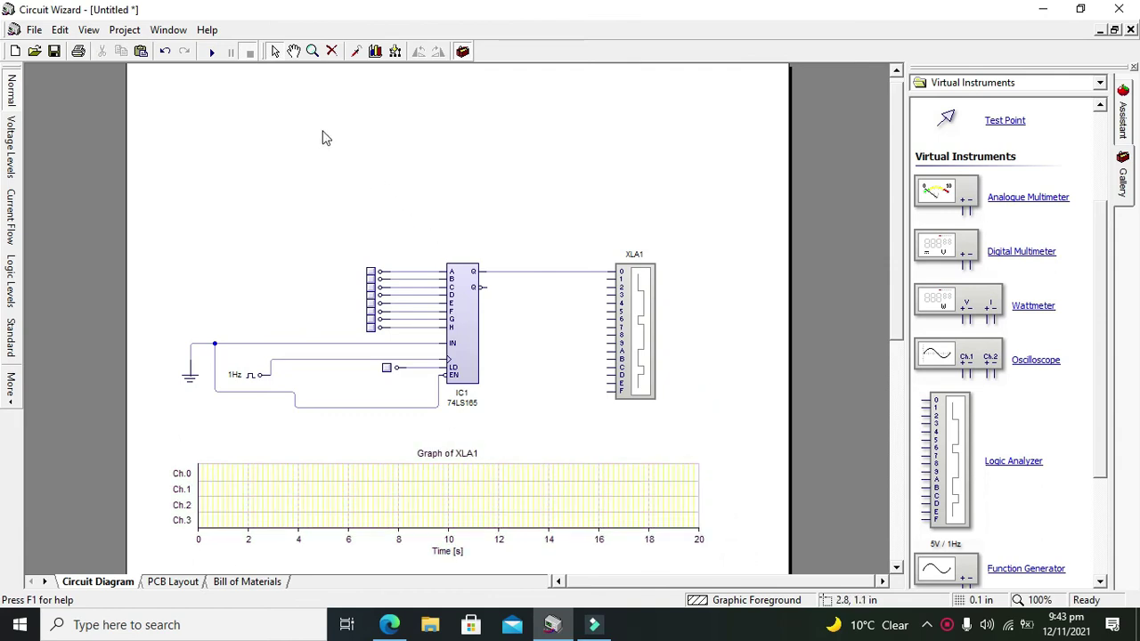
Step: Start the simulation and set data inputs B, D, G and F high
left_click(211, 55)
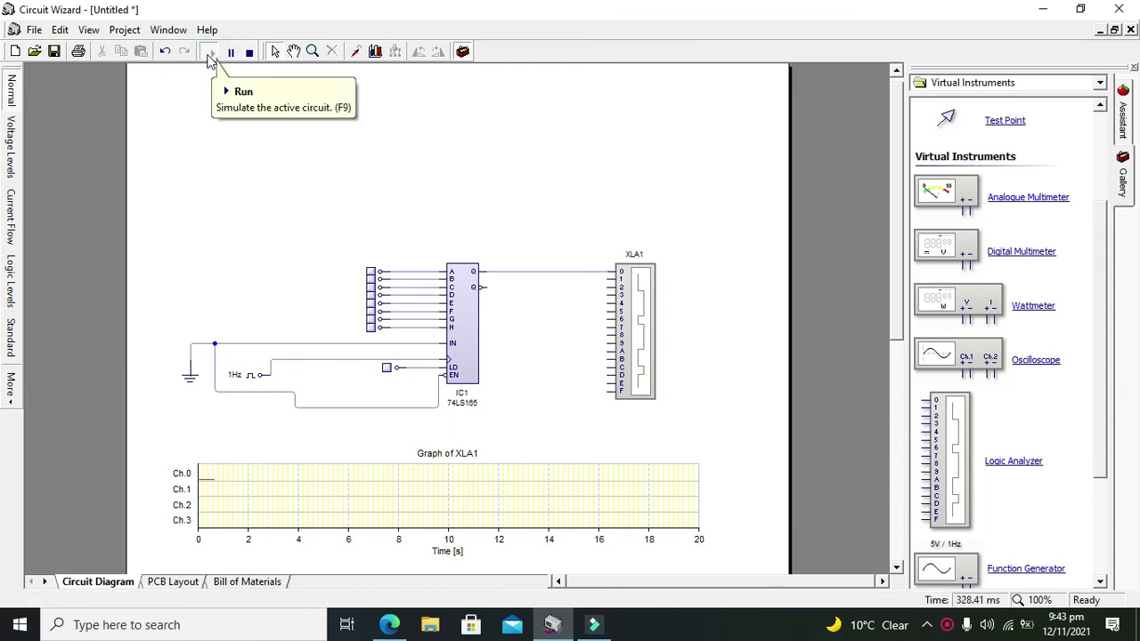
left_click(371, 280)
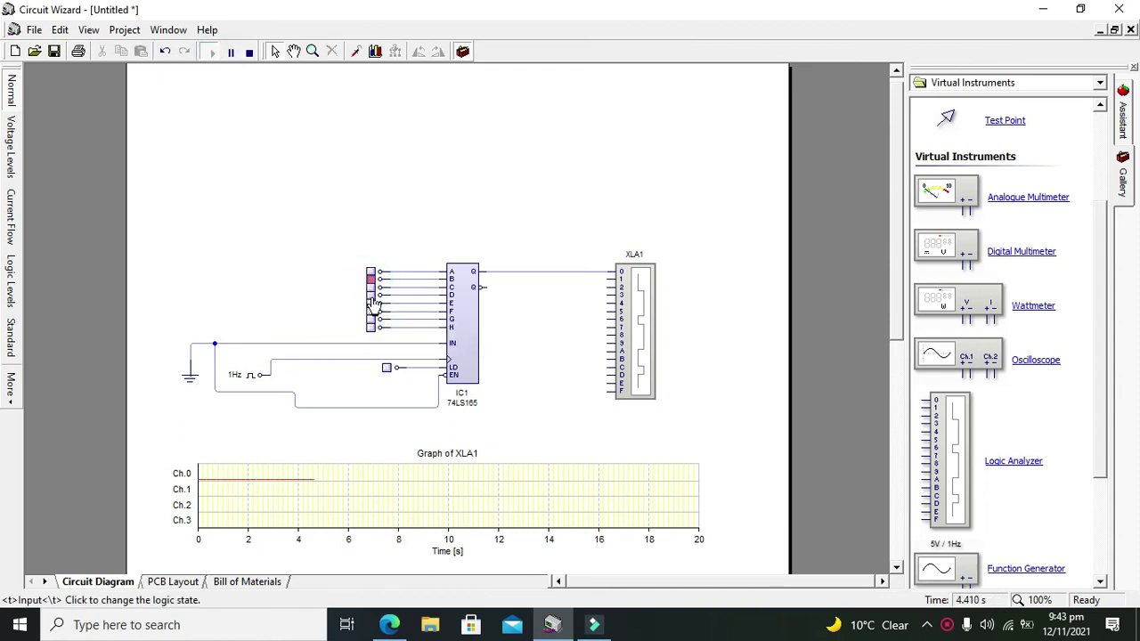
left_click(372, 296)
left_click(371, 319)
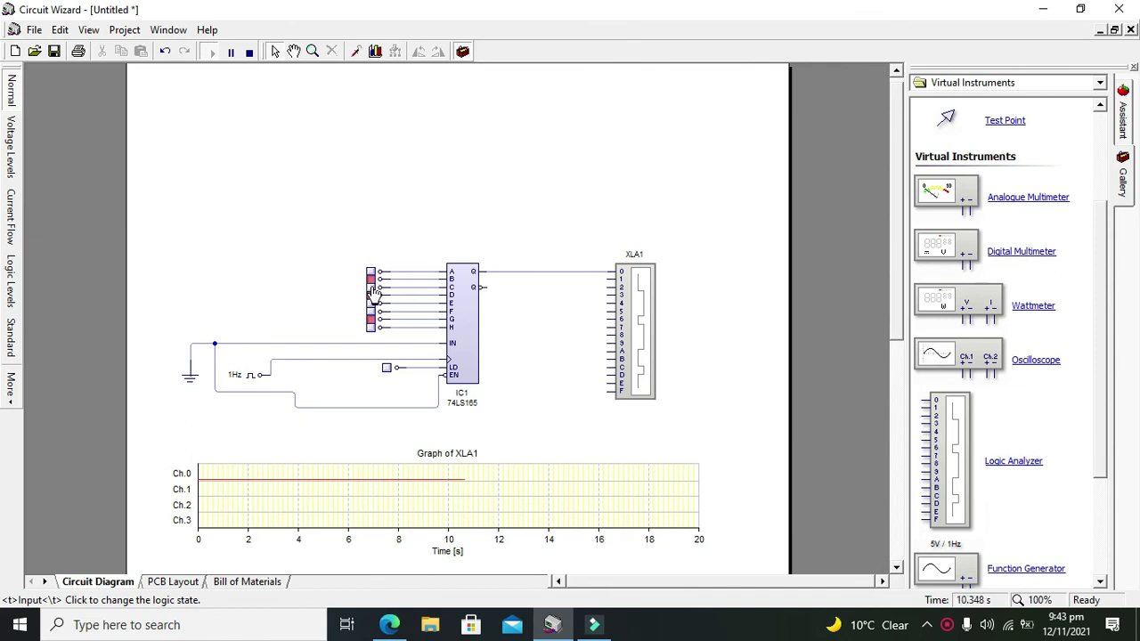
left_click(372, 312)
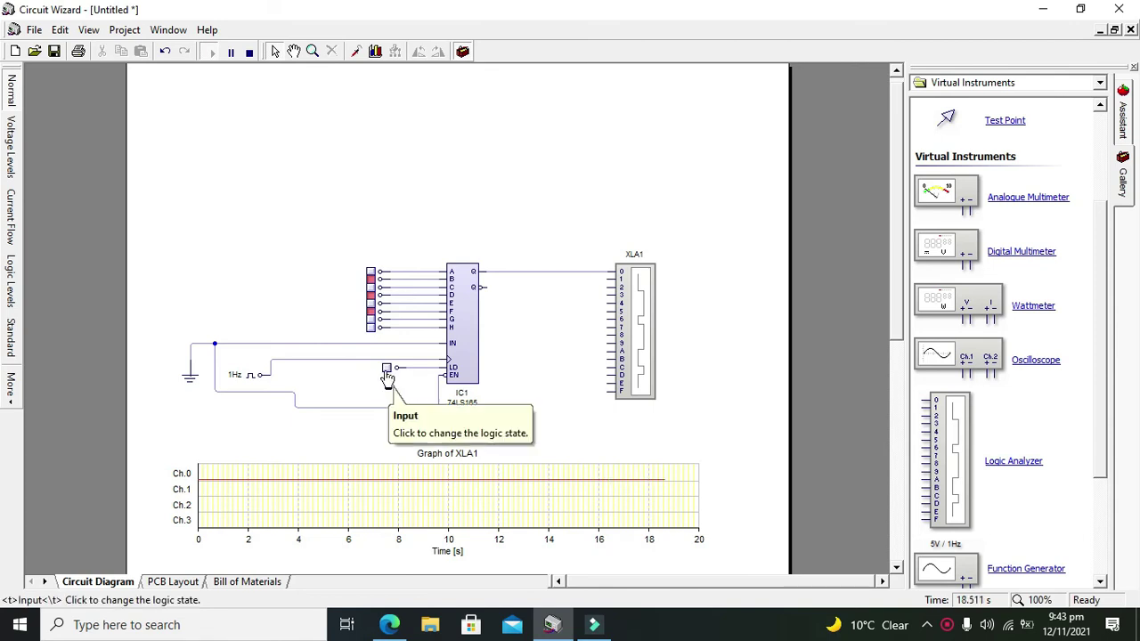
Step: Re-toggle the top inputs B and D, set H high, and click the LD switch
left_click(373, 279)
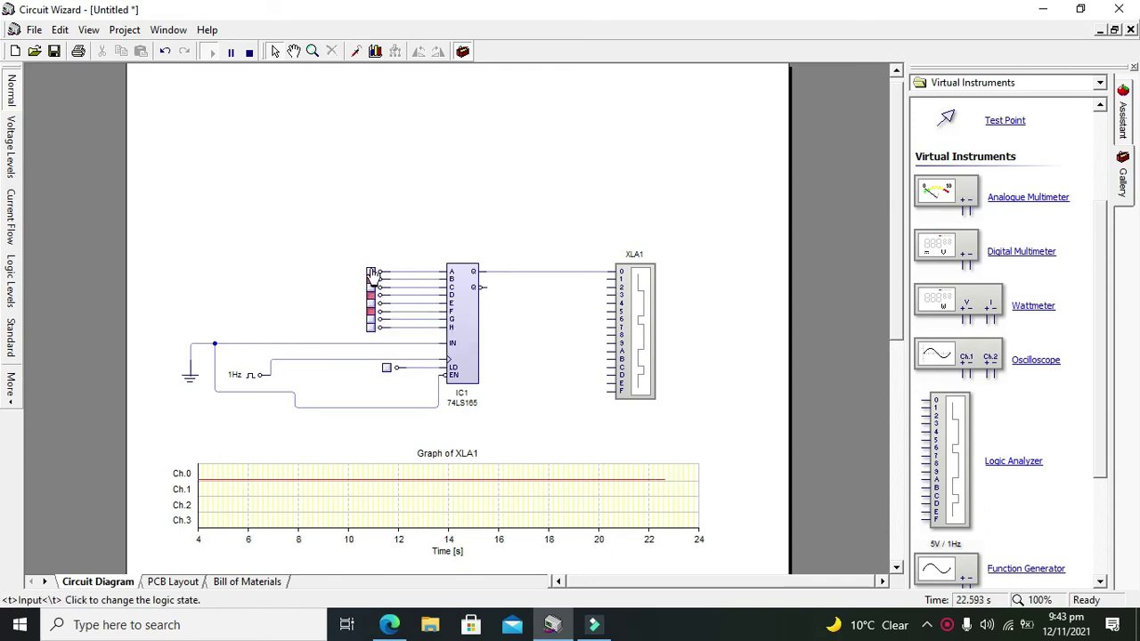
left_click(372, 279)
left_click(373, 295)
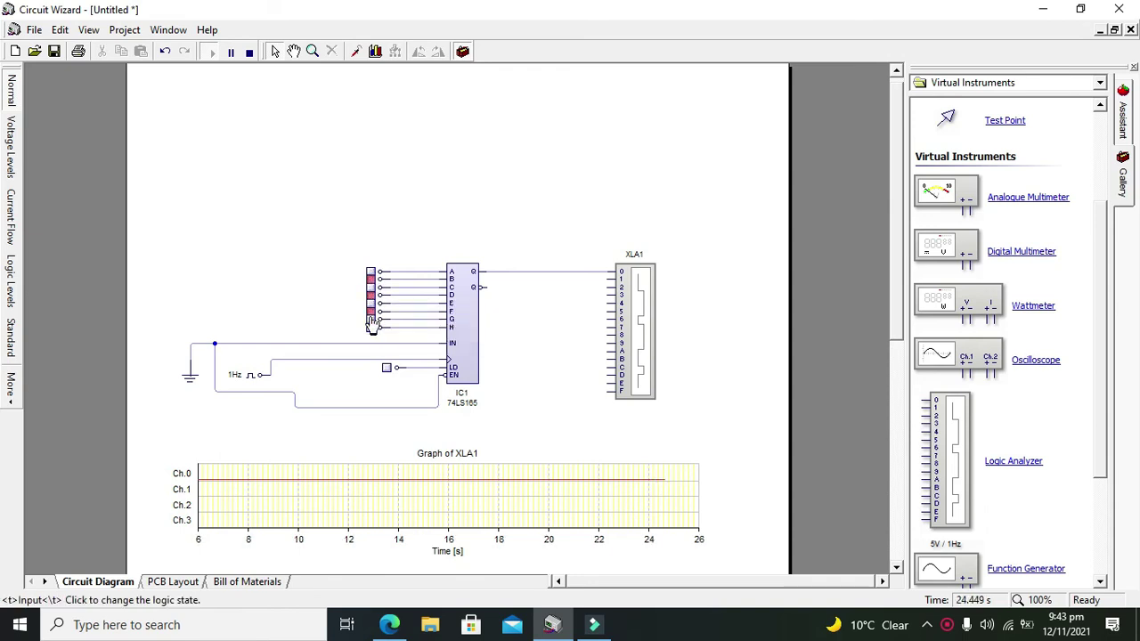
left_click(373, 327)
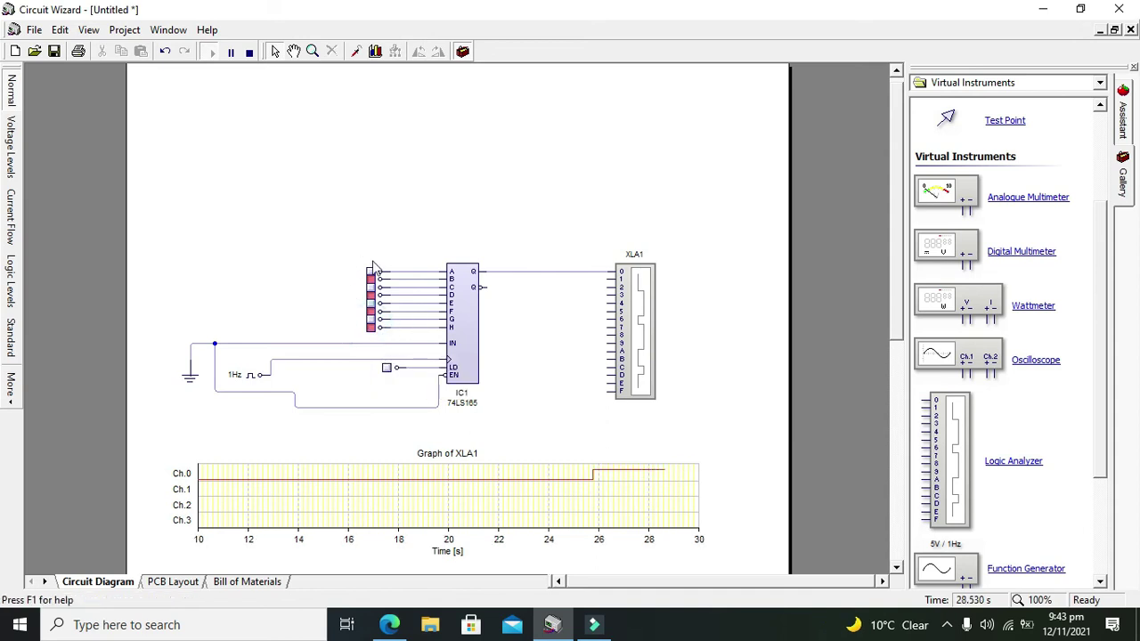
left_click(386, 367)
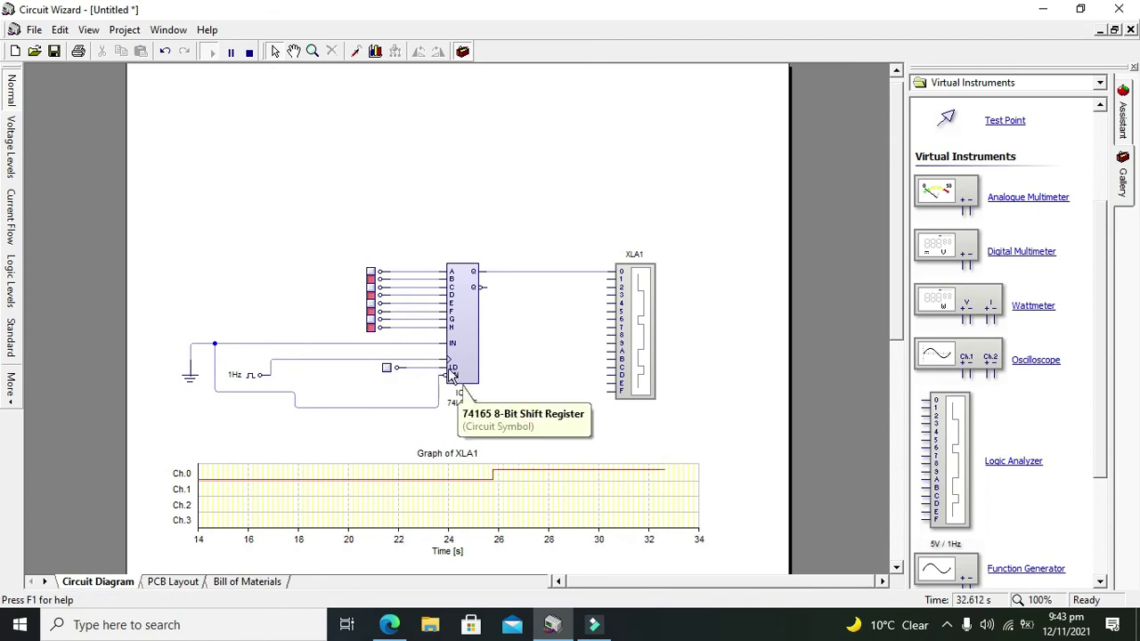
Step: Pulse LD, switch it high so Ch.0 shows the shifted-out pulses, then stop the simulation
left_click(386, 369)
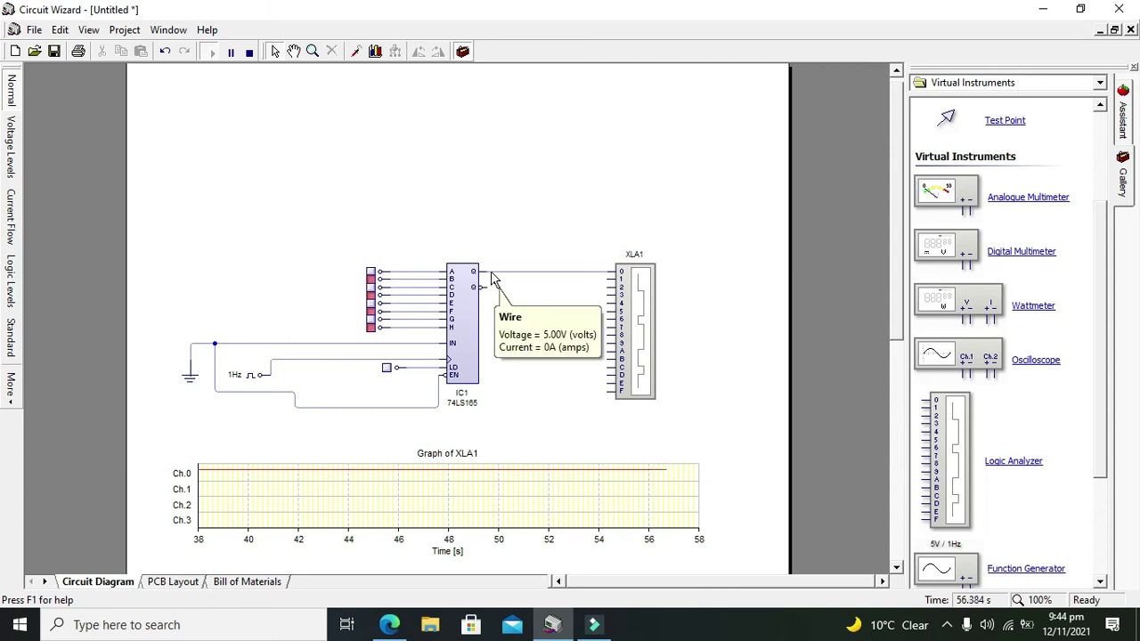
left_click(387, 371)
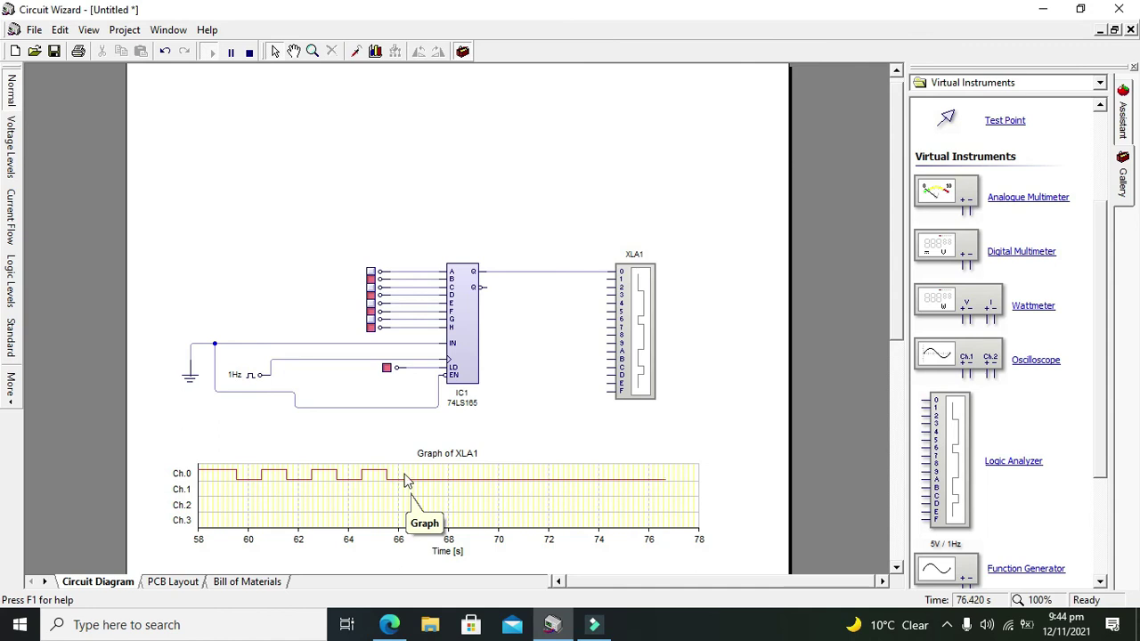
left_click(249, 52)
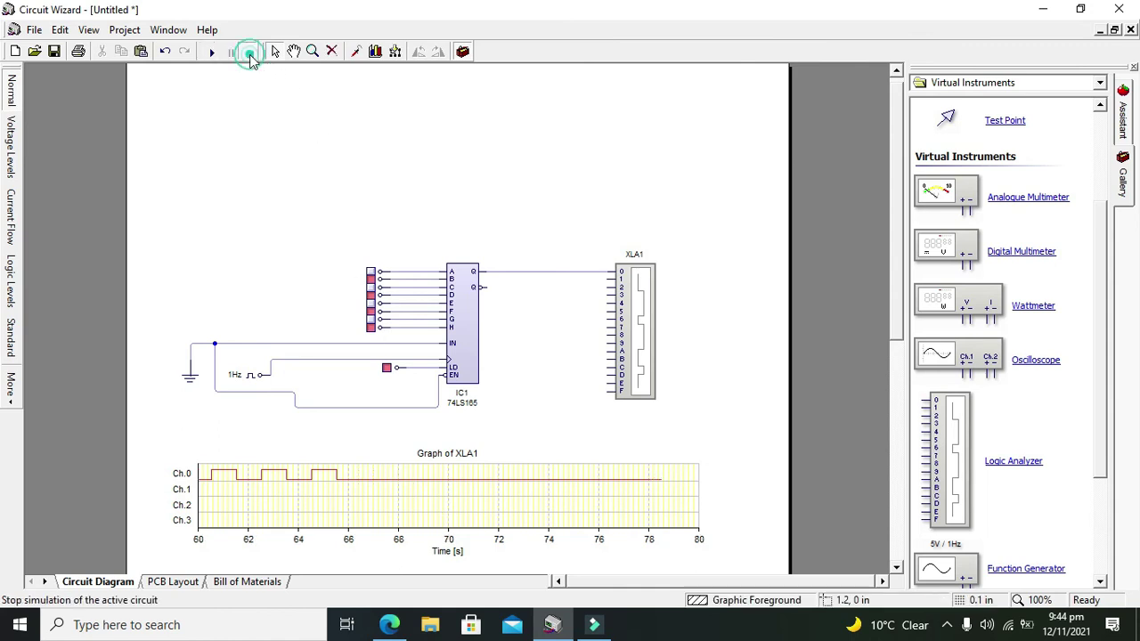
Step: Change the data input pattern, setting input G high and toggling input H
left_click(371, 303)
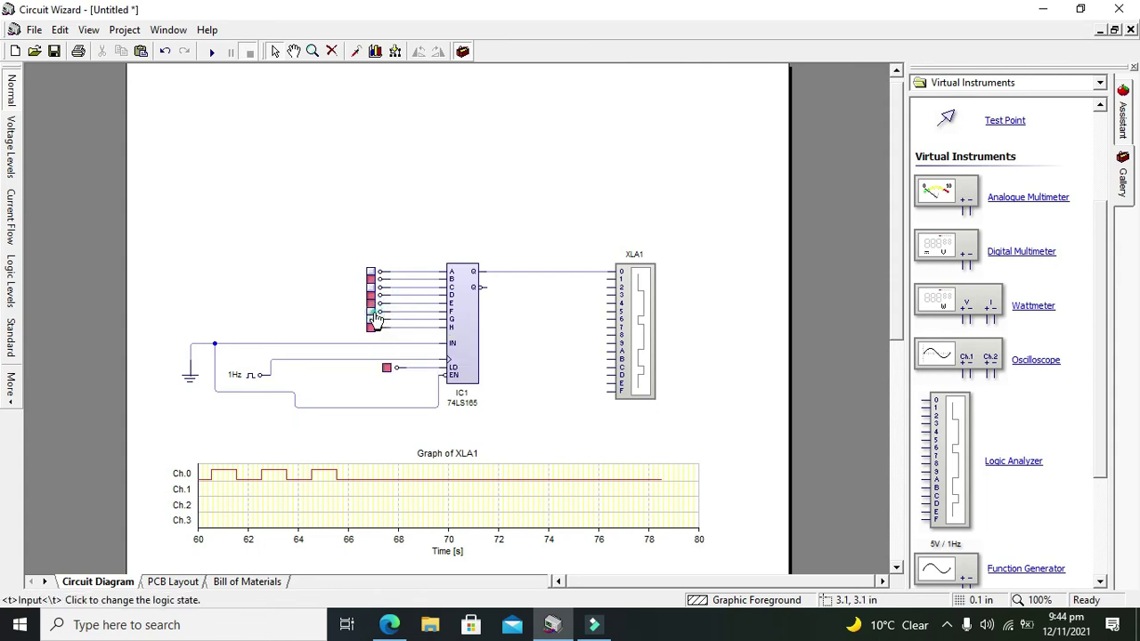
left_click(374, 313)
left_click(371, 318)
left_click(371, 327)
left_click(372, 327)
Step: Rerun the simulation, then switch LD low and back high to shift the data out
left_click(212, 52)
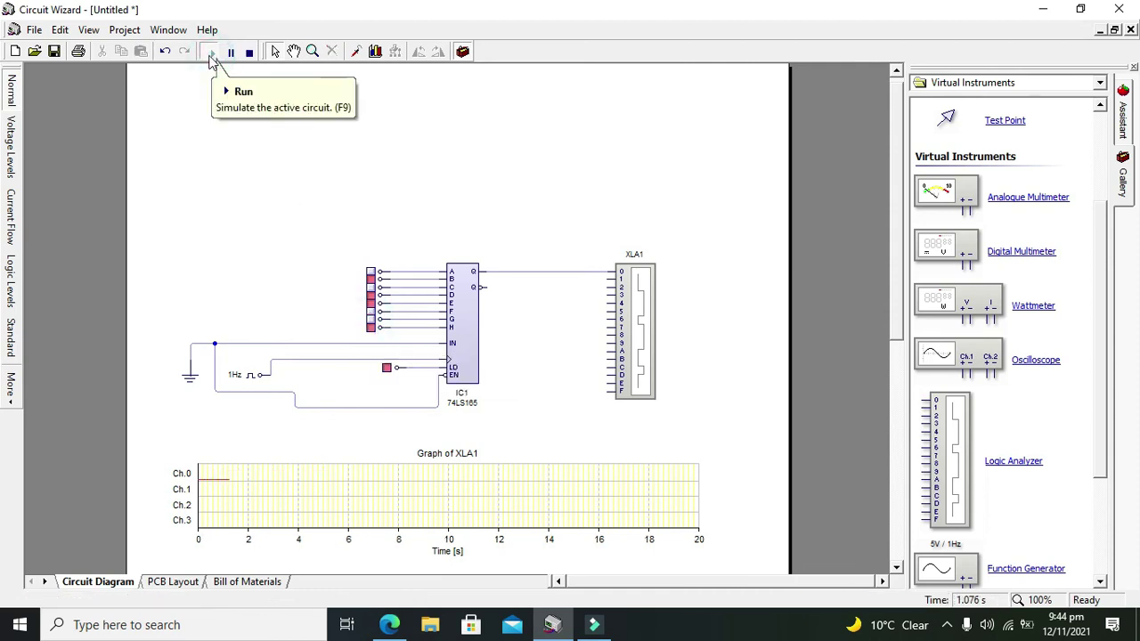
left_click(386, 368)
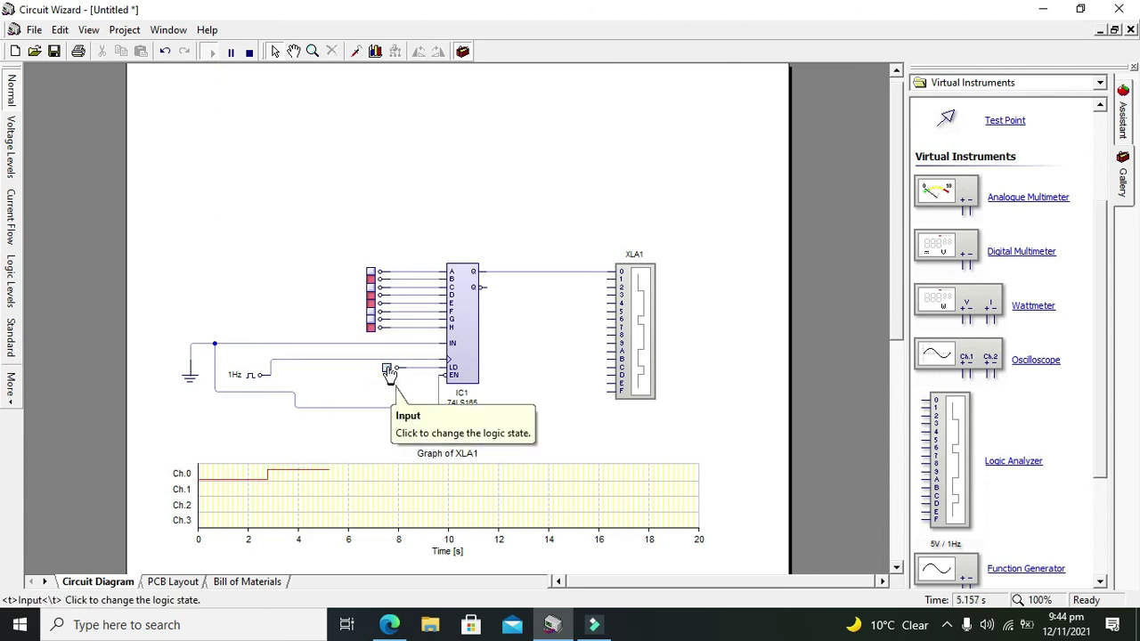
left_click(387, 368)
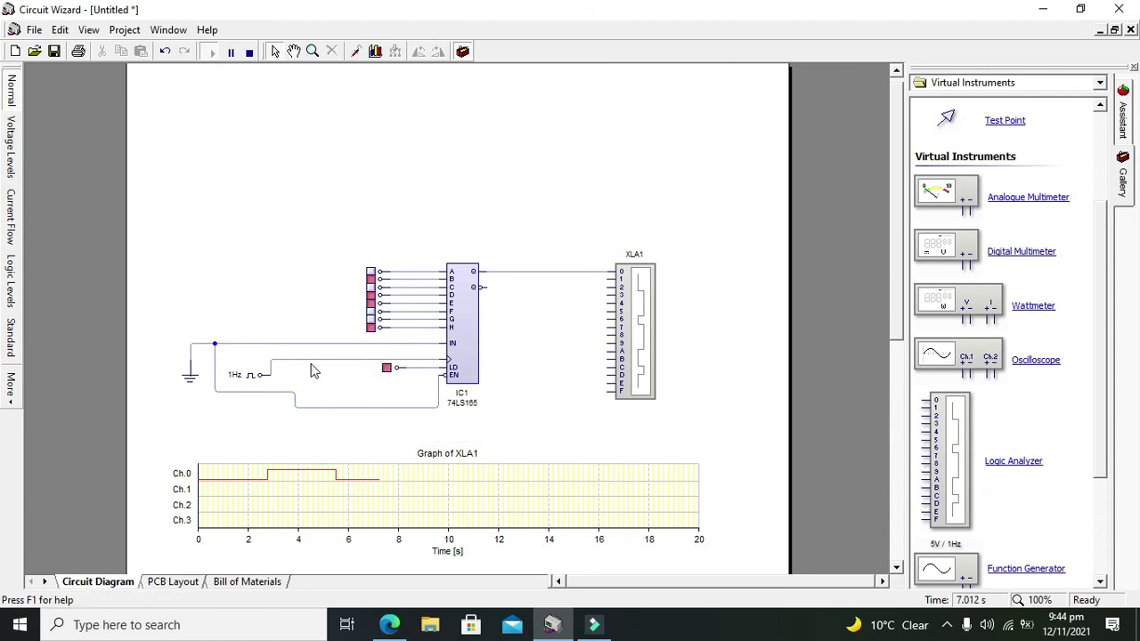